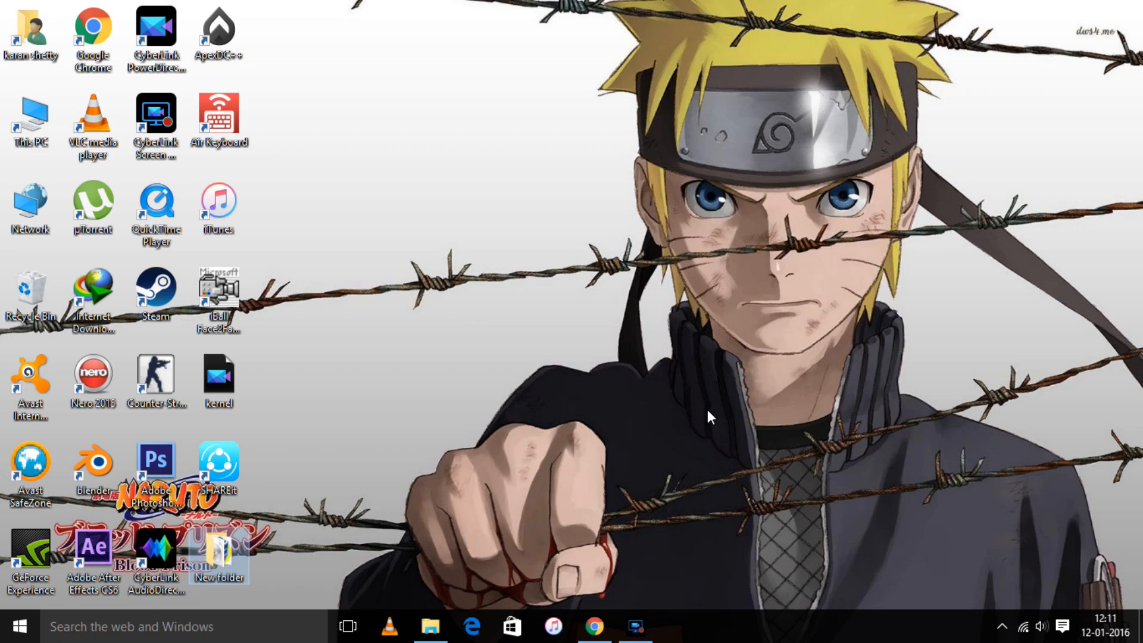
# - Deselect the VirtualBox installer in New folder and hide the file window
pyautogui.click(422, 626)
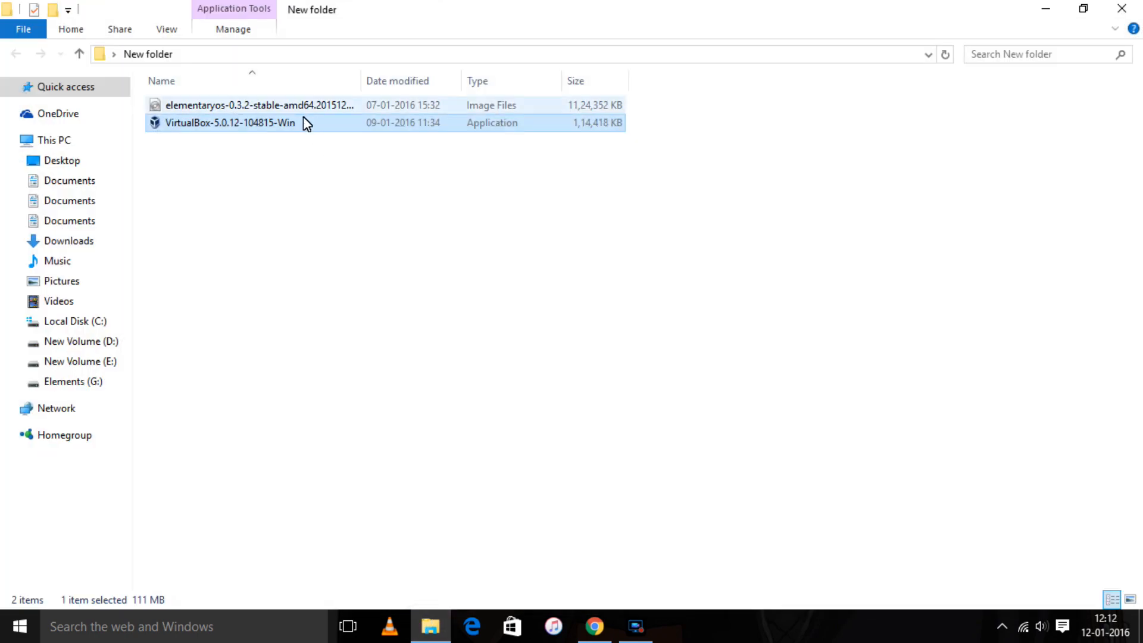
pyautogui.click(398, 217)
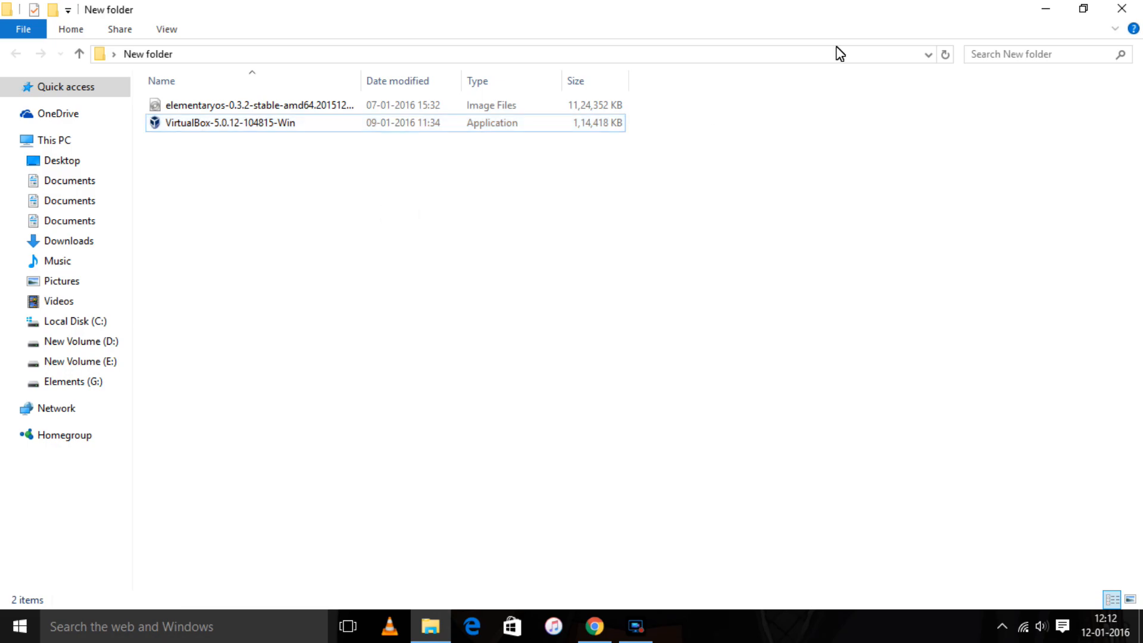
pyautogui.click(1040, 8)
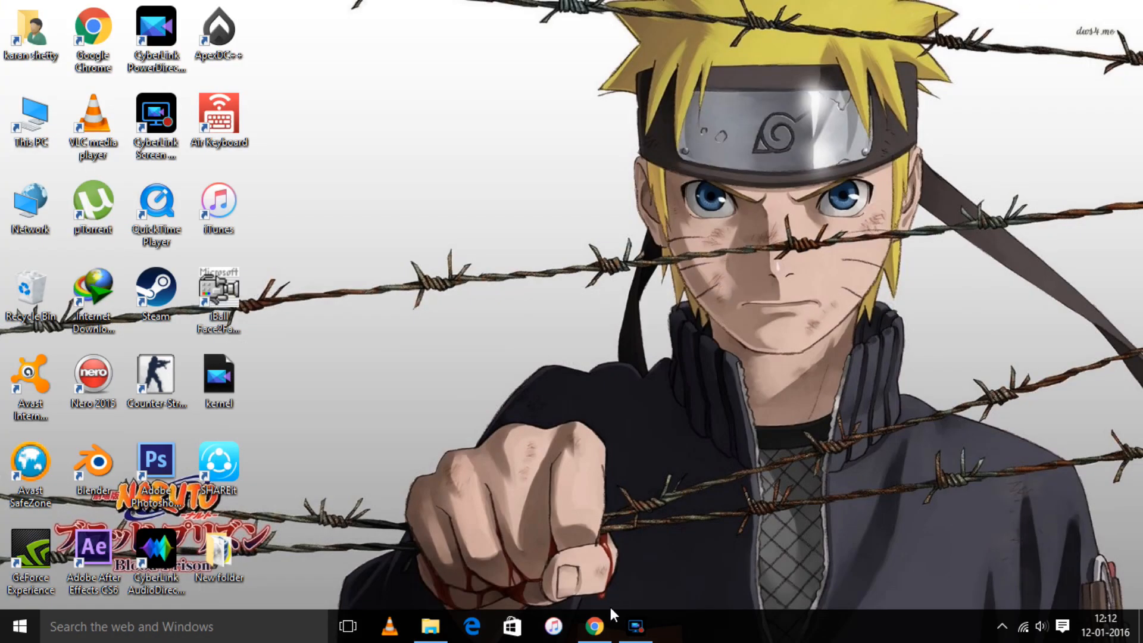
# - Review the host download links on the VirtualBox downloads page, then switch to the elementary OS download tab
pyautogui.click(594, 625)
pyautogui.click(145, 8)
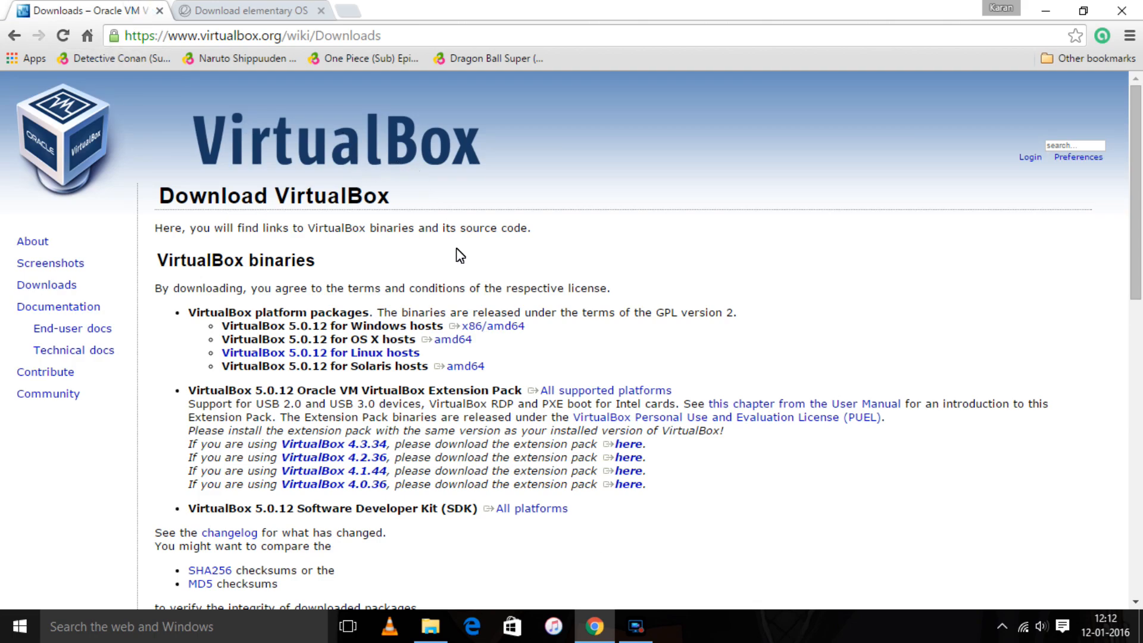
pyautogui.moveTo(514, 326); pyautogui.dragTo(469, 338)
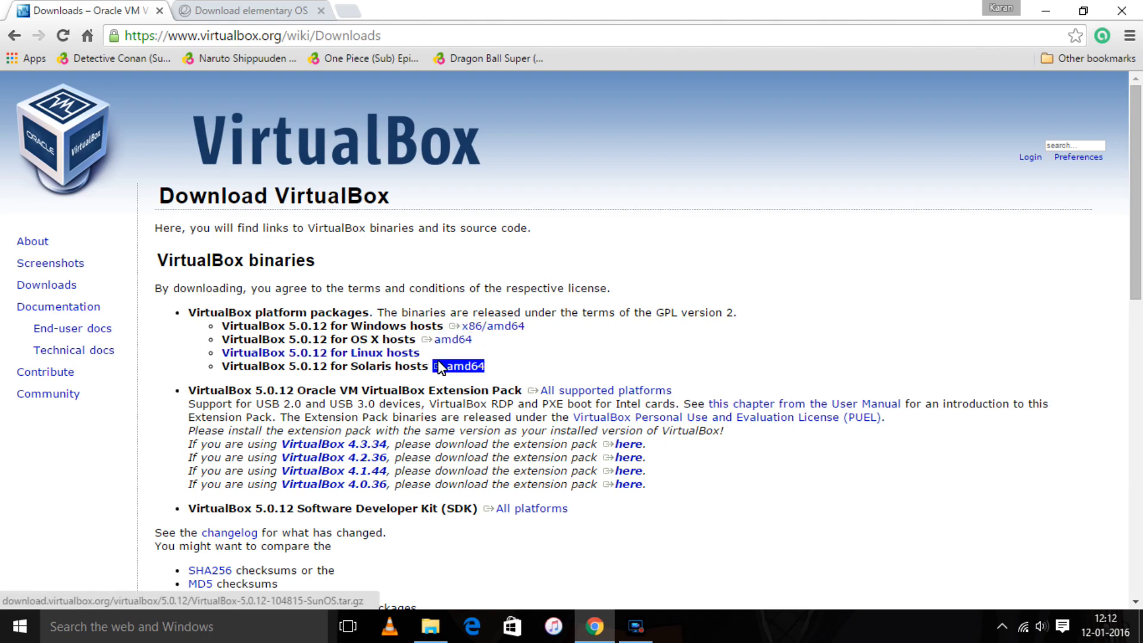
pyautogui.click(285, 7)
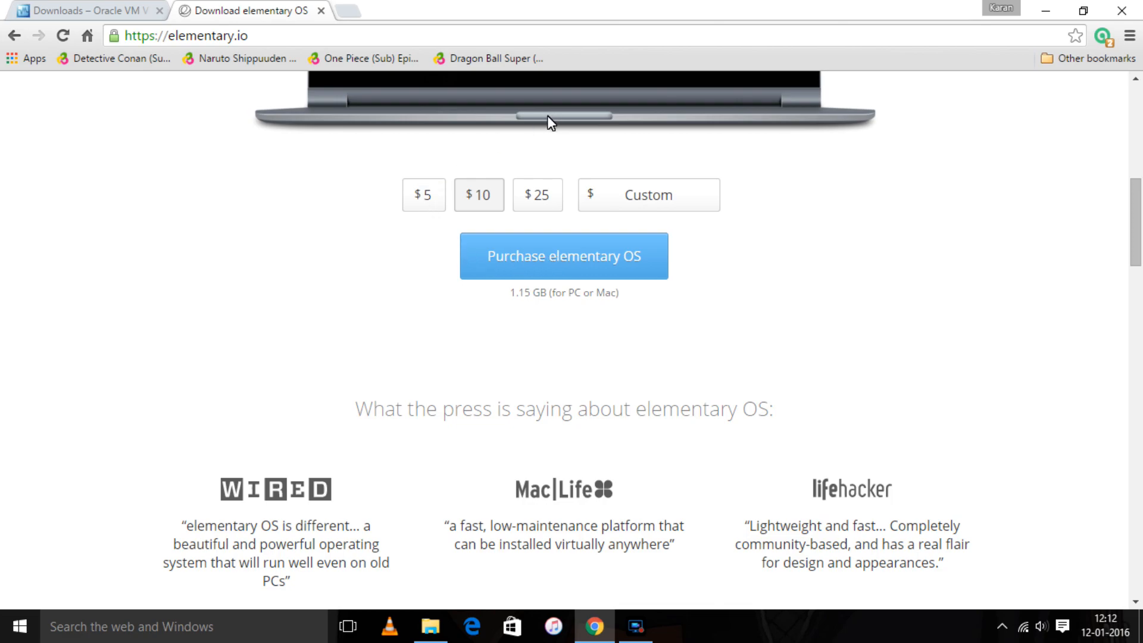
# - Enter a $0 custom amount, then scroll through elementary.io and back to the Download button
pyautogui.click(645, 190)
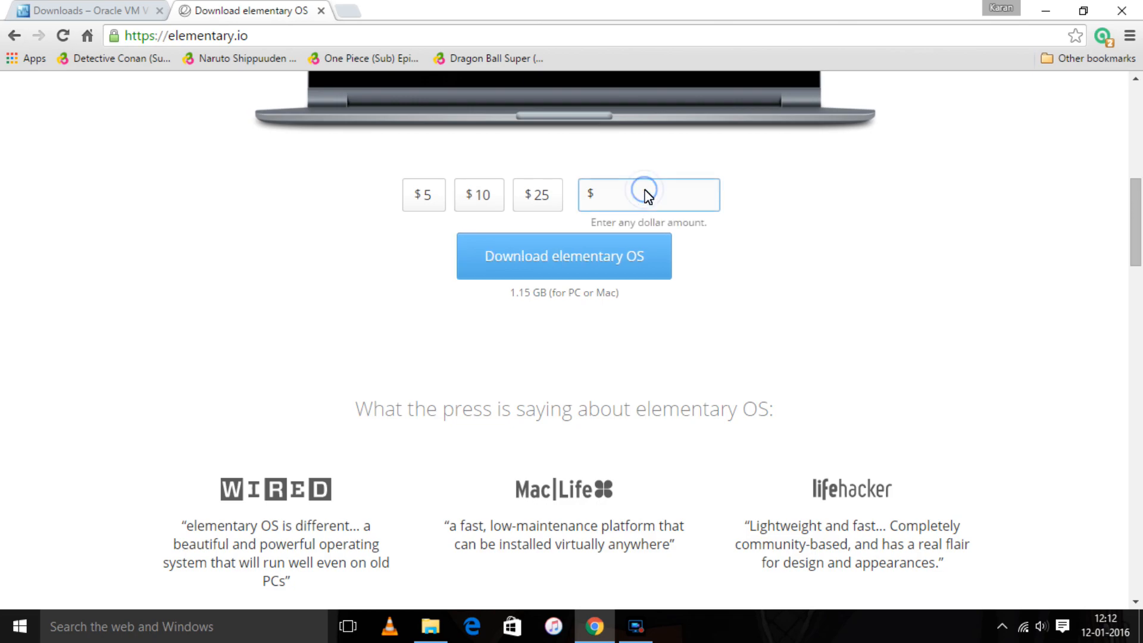
pyautogui.write('0')
pyautogui.click(1138, 122)
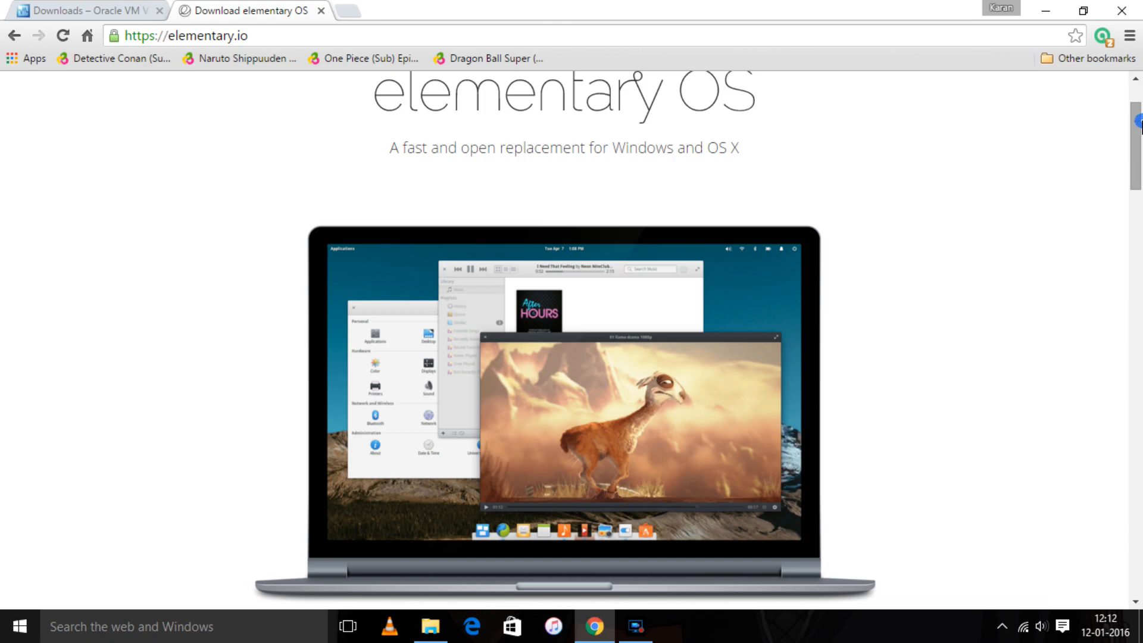
pyautogui.scroll(2, 1140, 122)
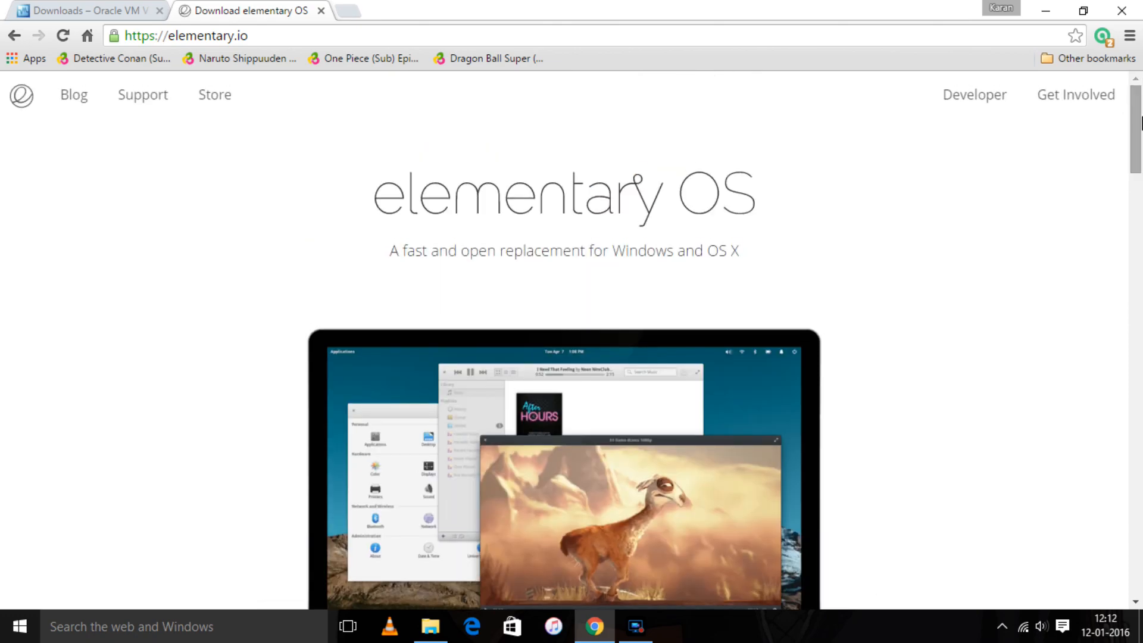
pyautogui.moveTo(1140, 122); pyautogui.dragTo(1140, 156)
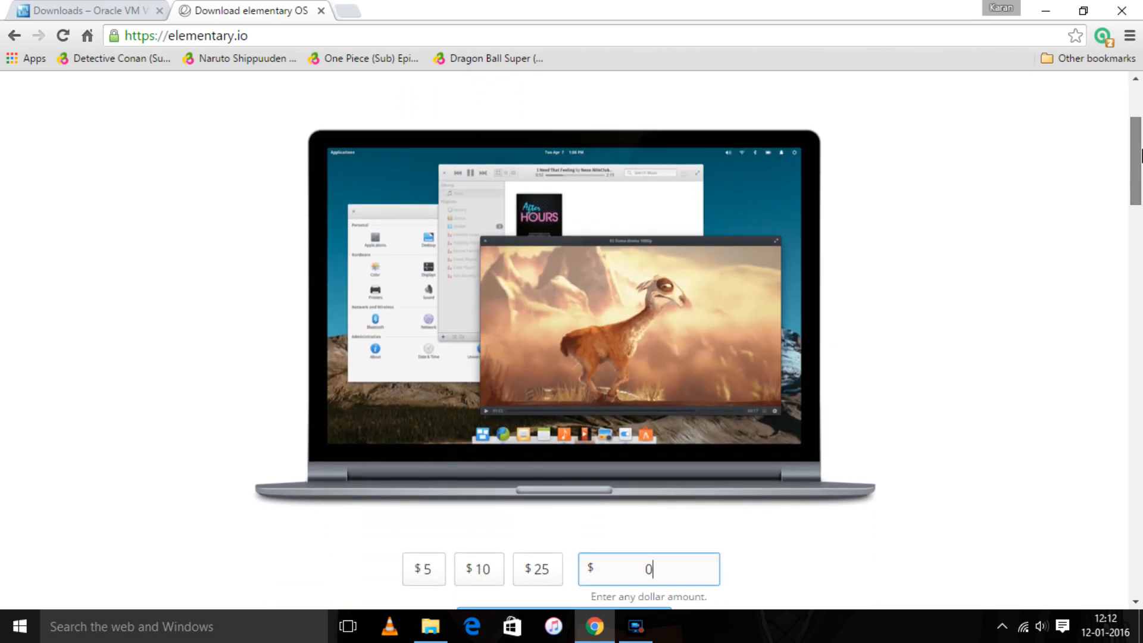
pyautogui.moveTo(1140, 156); pyautogui.dragTo(1141, 322)
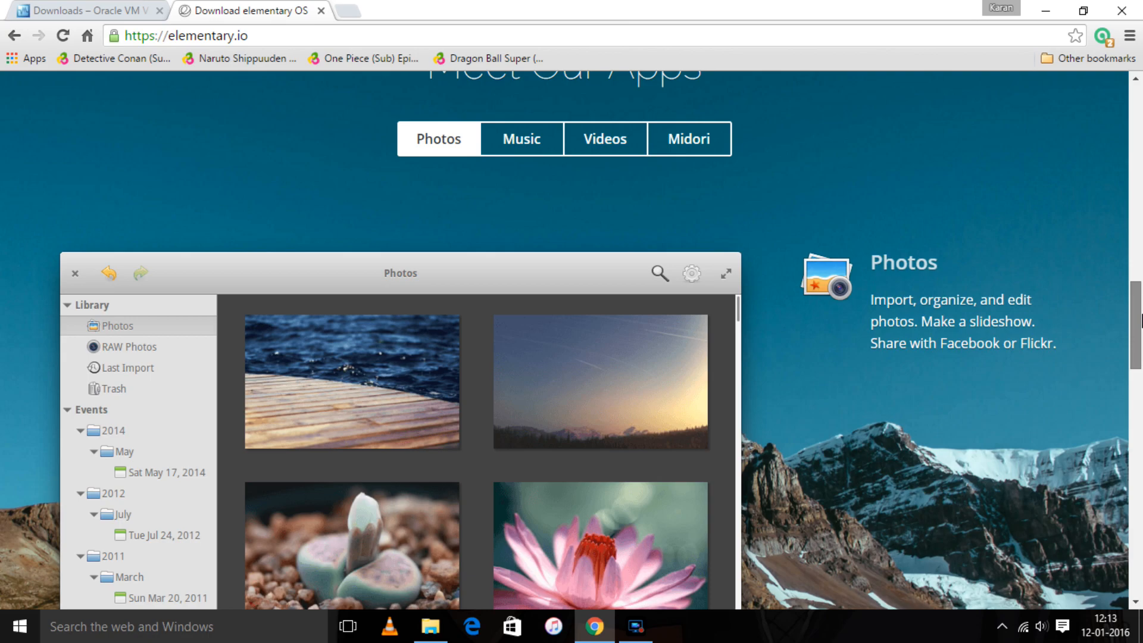
pyautogui.moveTo(1141, 321); pyautogui.dragTo(1141, 147)
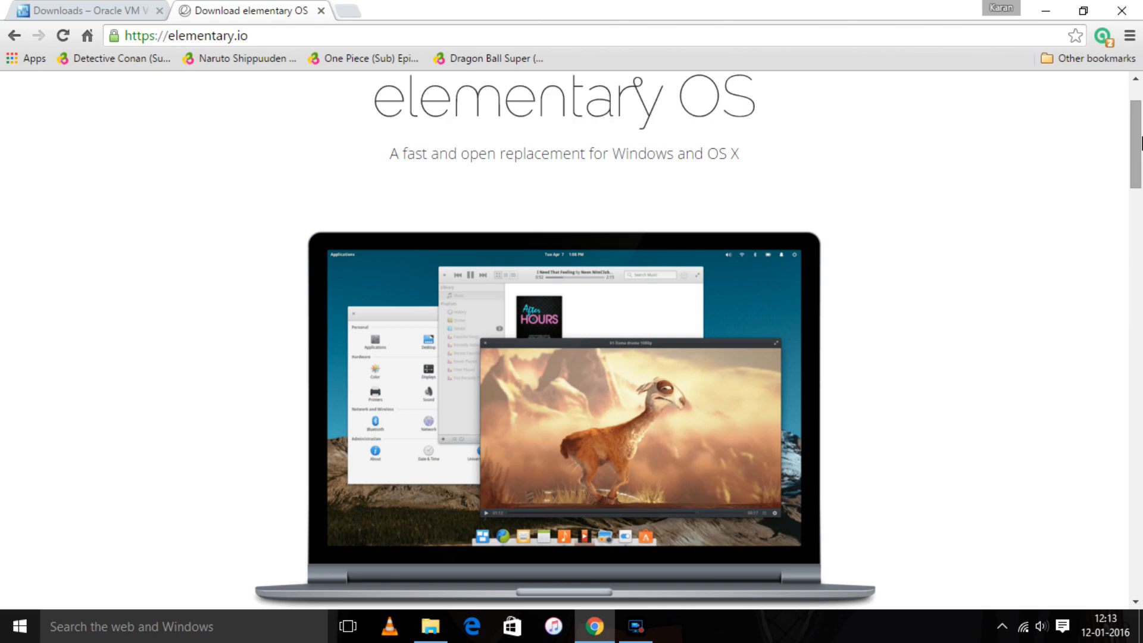
pyautogui.moveTo(1140, 142); pyautogui.dragTo(1140, 222)
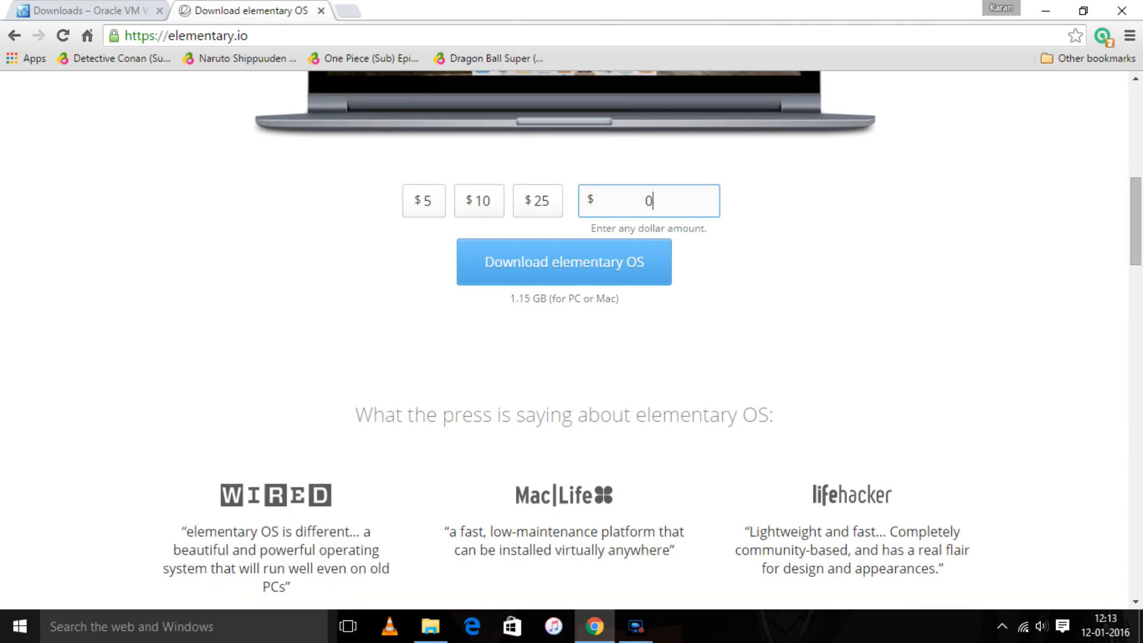
pyautogui.click(1141, 161)
# - Launch the VirtualBox-5.0.12-104815-Win installer from the maximized New folder window
pyautogui.click(1043, 9)
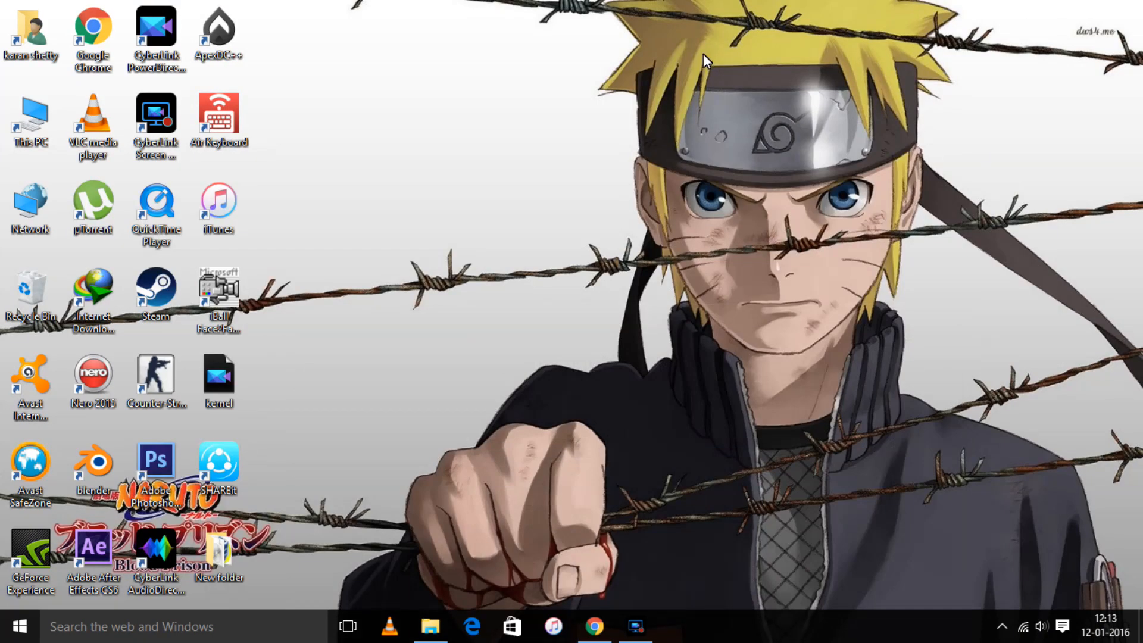
pyautogui.doubleClick(218, 553)
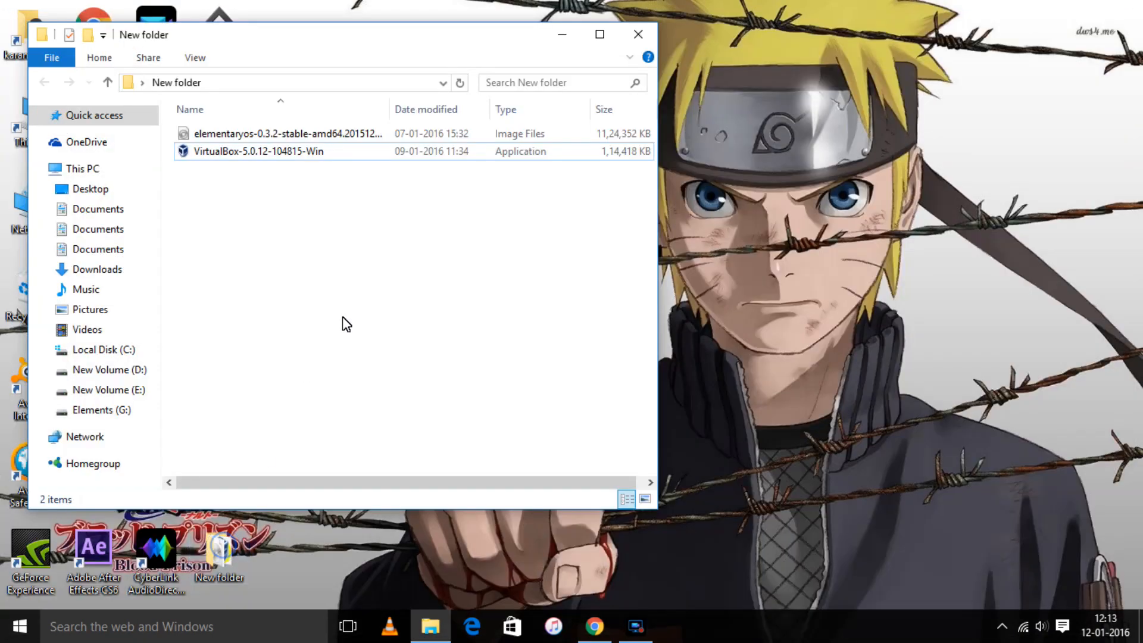
pyautogui.click(597, 34)
pyautogui.doubleClick(210, 119)
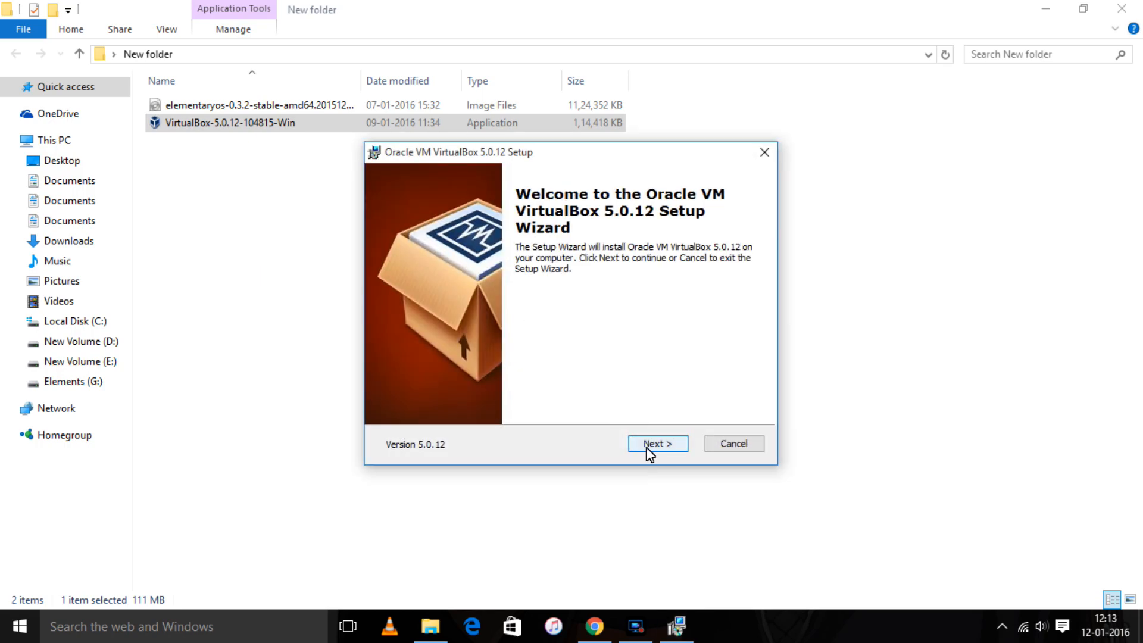
# - Accept the default features and shortcuts, agree to the network reset warning, and install VirtualBox
pyautogui.click(650, 454)
pyautogui.click(649, 454)
pyautogui.click(650, 454)
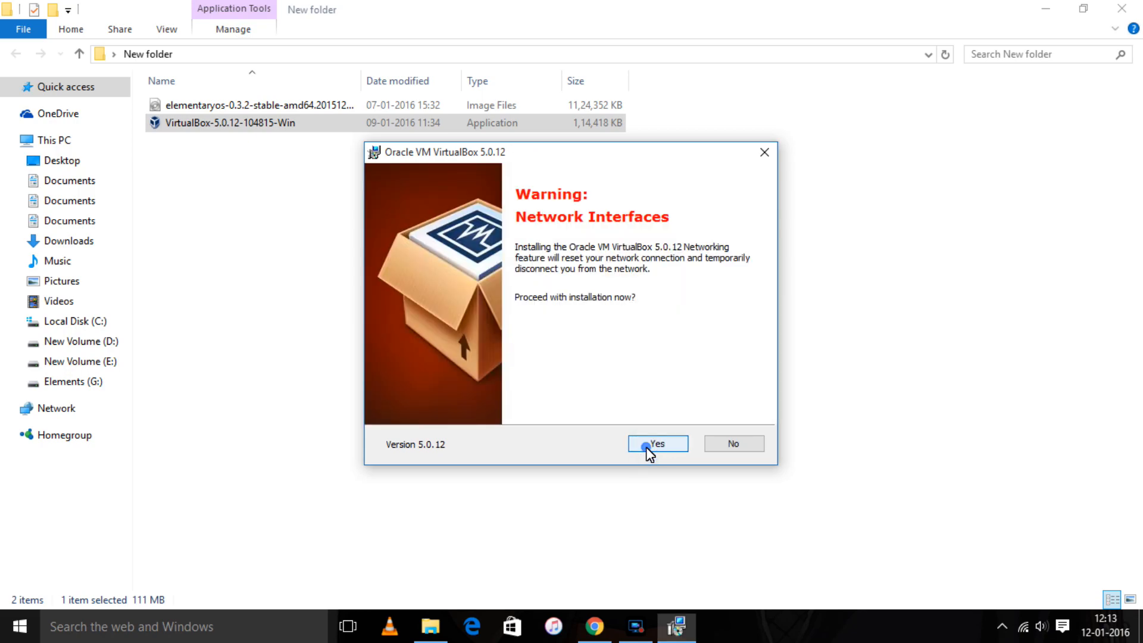
pyautogui.click(649, 454)
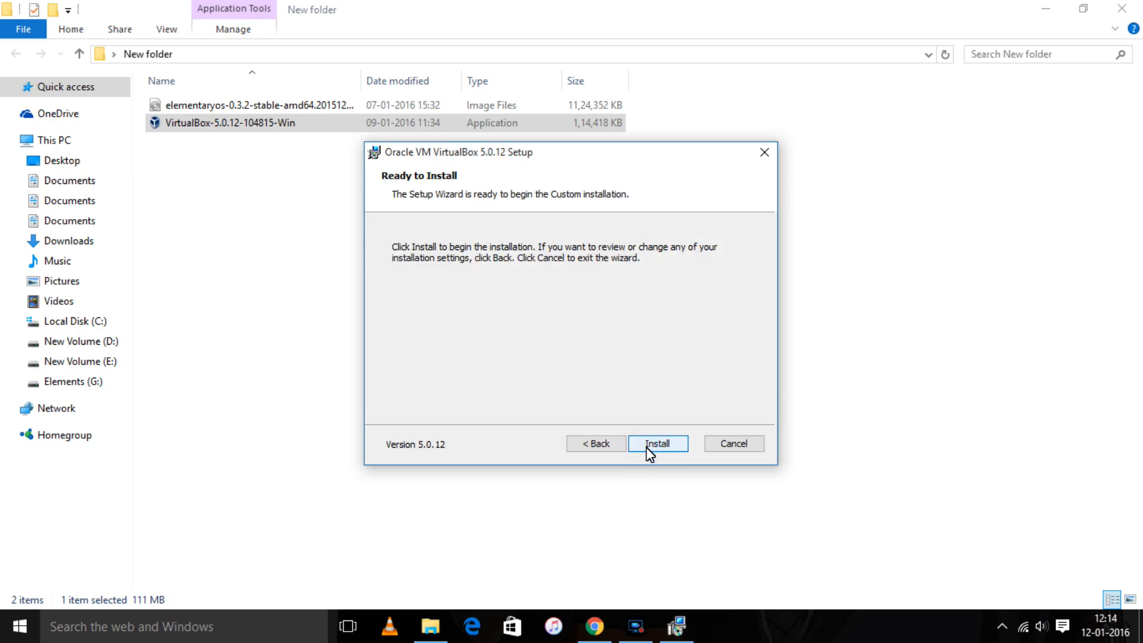
pyautogui.click(649, 454)
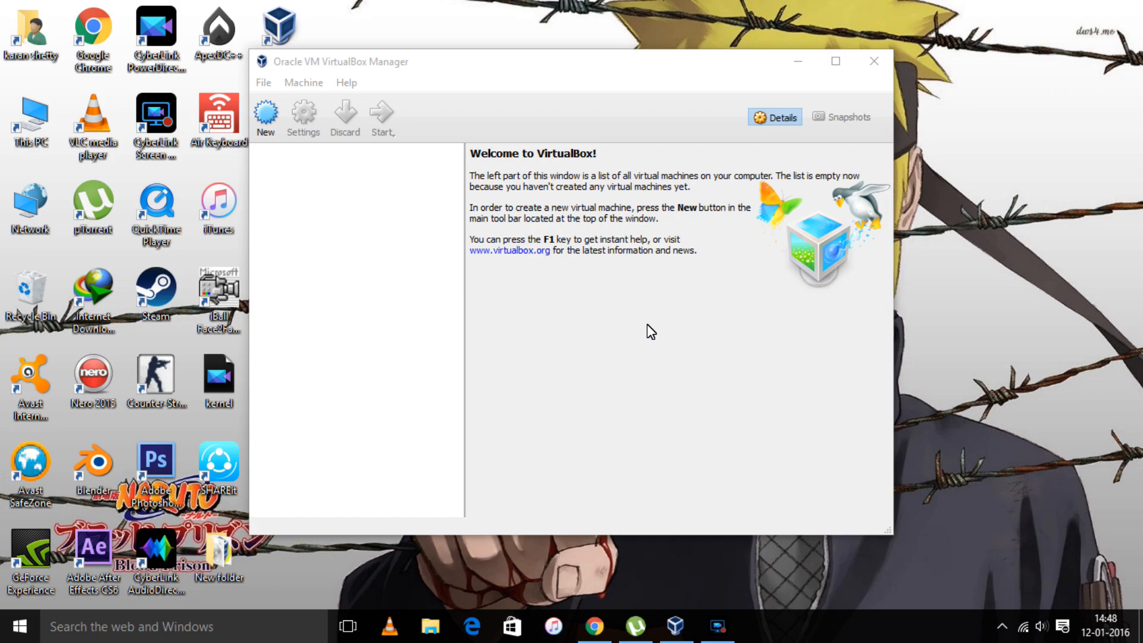
# - Start a new virtual machine named FREYA-OS
pyautogui.click(266, 118)
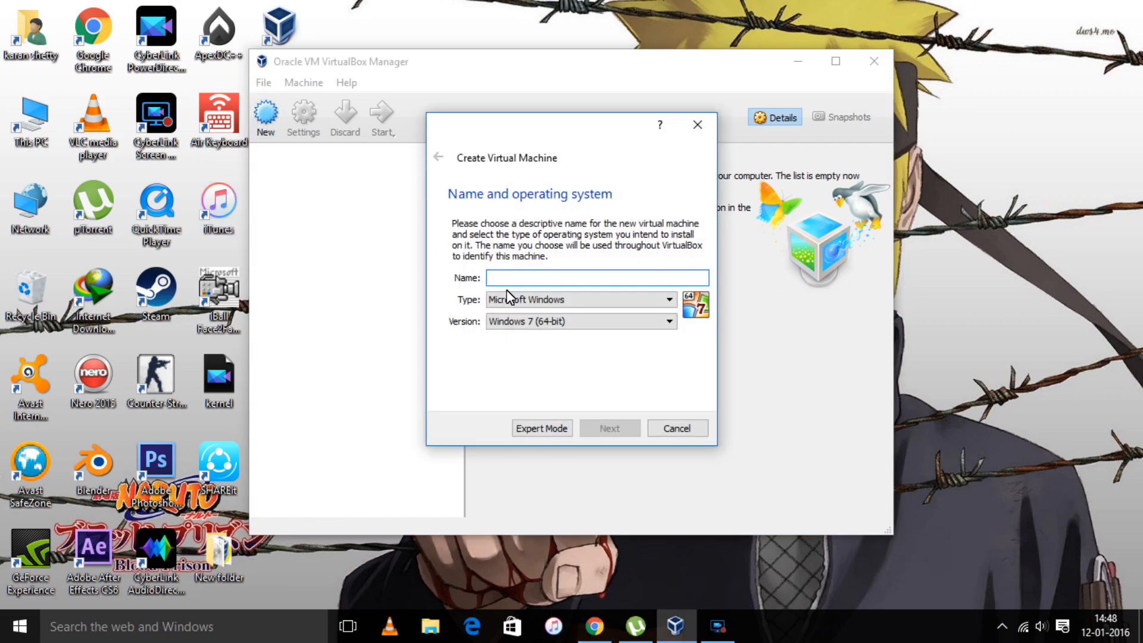
pyautogui.write('fr')
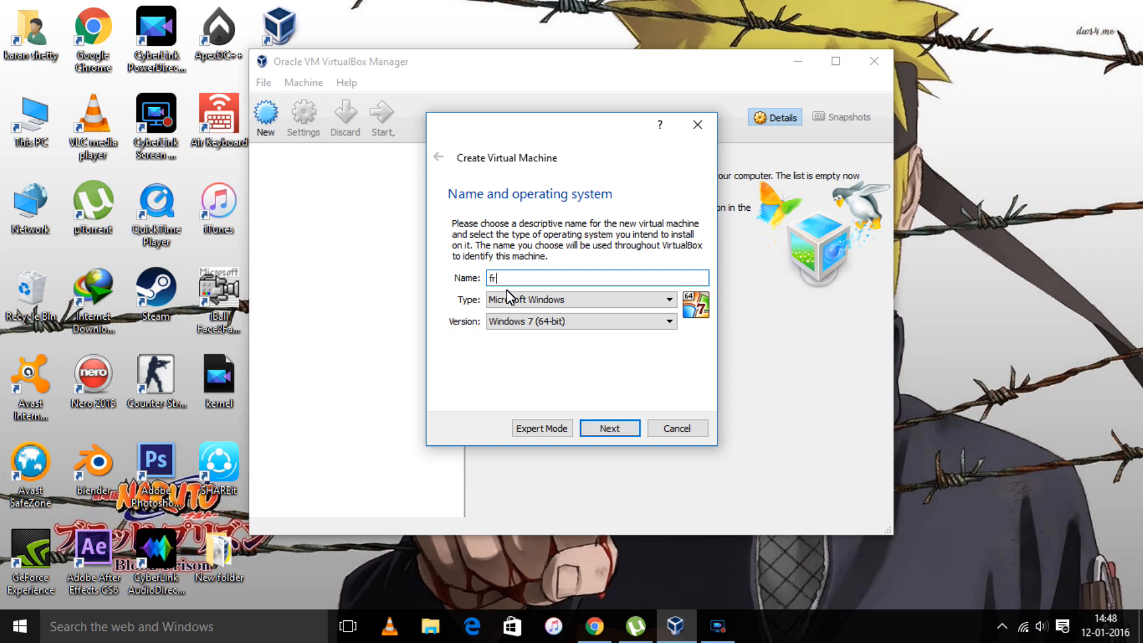
pyautogui.press('BackSpace')
pyautogui.press('BackSpace')
pyautogui.write('RF')
pyautogui.press('BackSpace')
pyautogui.press('BackSpace')
pyautogui.write('FE')
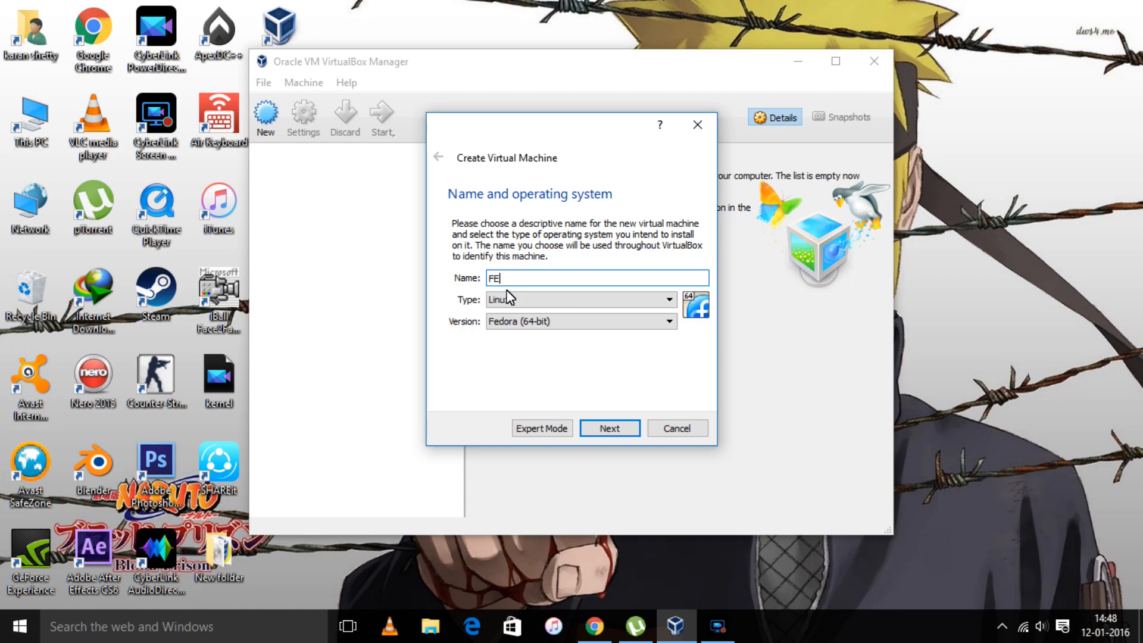
pyautogui.write('RFF')
pyautogui.press('BackSpace')
pyautogui.press('BackSpace')
pyautogui.press('BackSpace')
pyautogui.press('BackSpace')
pyautogui.write('RD')
pyautogui.press('BackSpace')
pyautogui.press('BackSpace')
pyautogui.write('RD')
pyautogui.press('BackSpace')
pyautogui.write('EYQA')
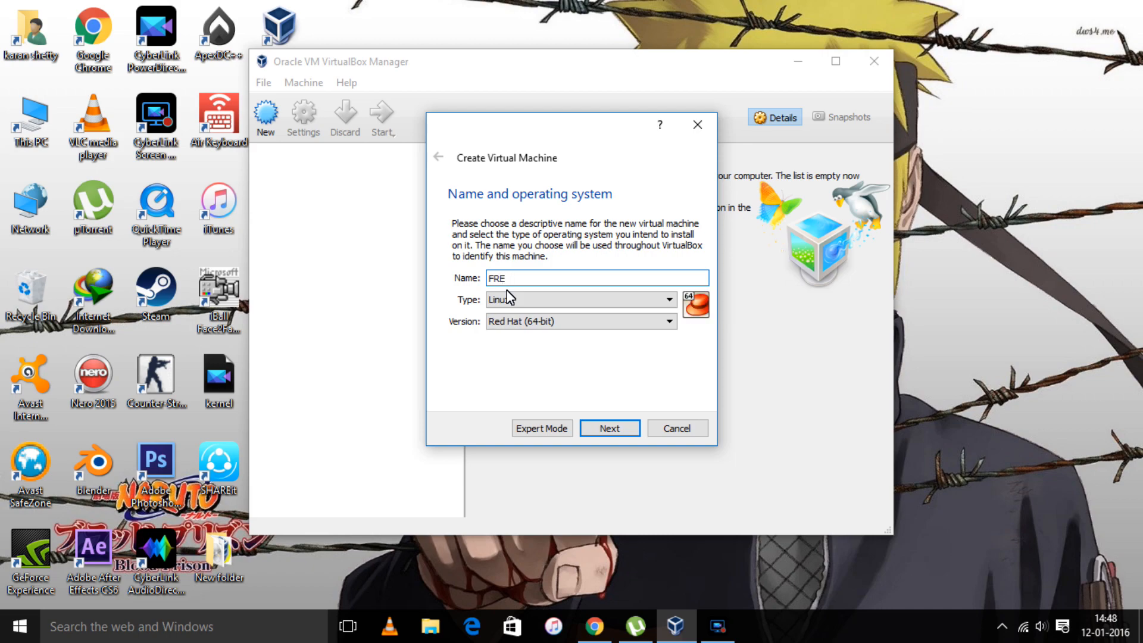
pyautogui.press('BackSpace')
pyautogui.press('BackSpace')
pyautogui.write('QA')
pyautogui.press('Left')
pyautogui.press('BackSpace')
pyautogui.press('Right')
pyautogui.write('-OWS')
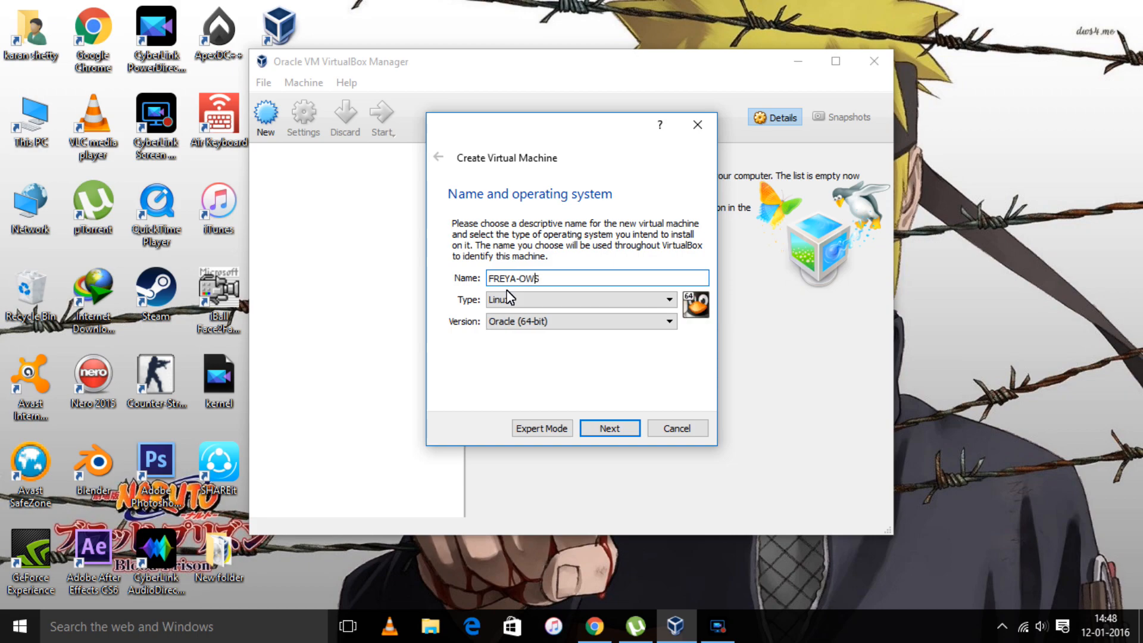
pyautogui.press('Left')
pyautogui.press('BackSpace')
pyautogui.press('Right')
# - Set the type to Linux and version to Ubuntu (64-bit), then continue
pyautogui.click(637, 302)
pyautogui.click(574, 328)
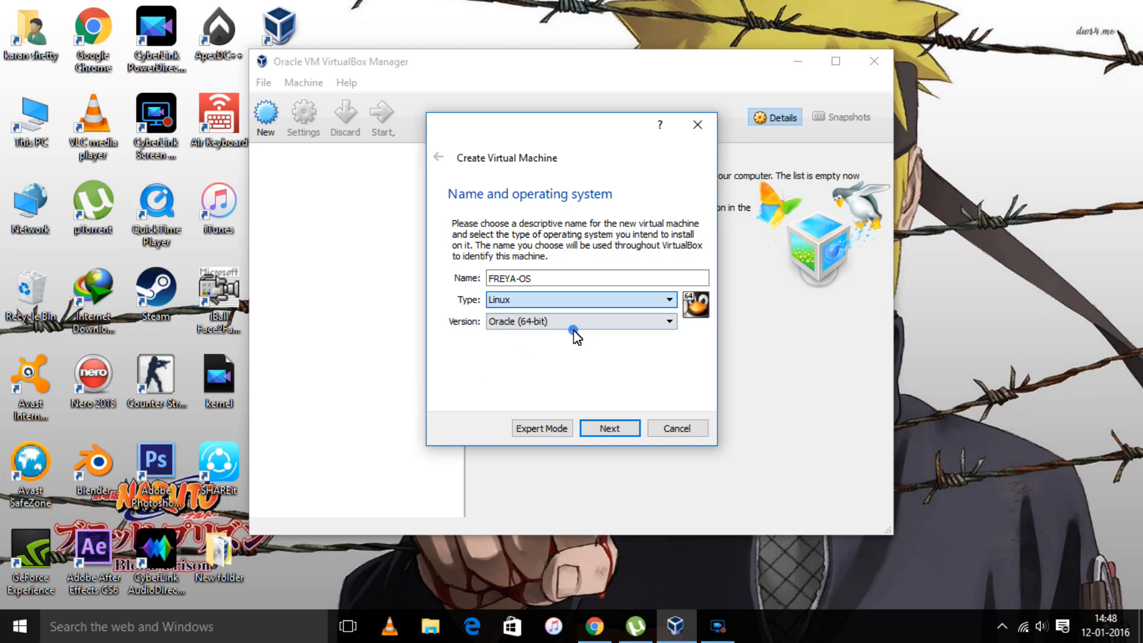
pyautogui.click(581, 332)
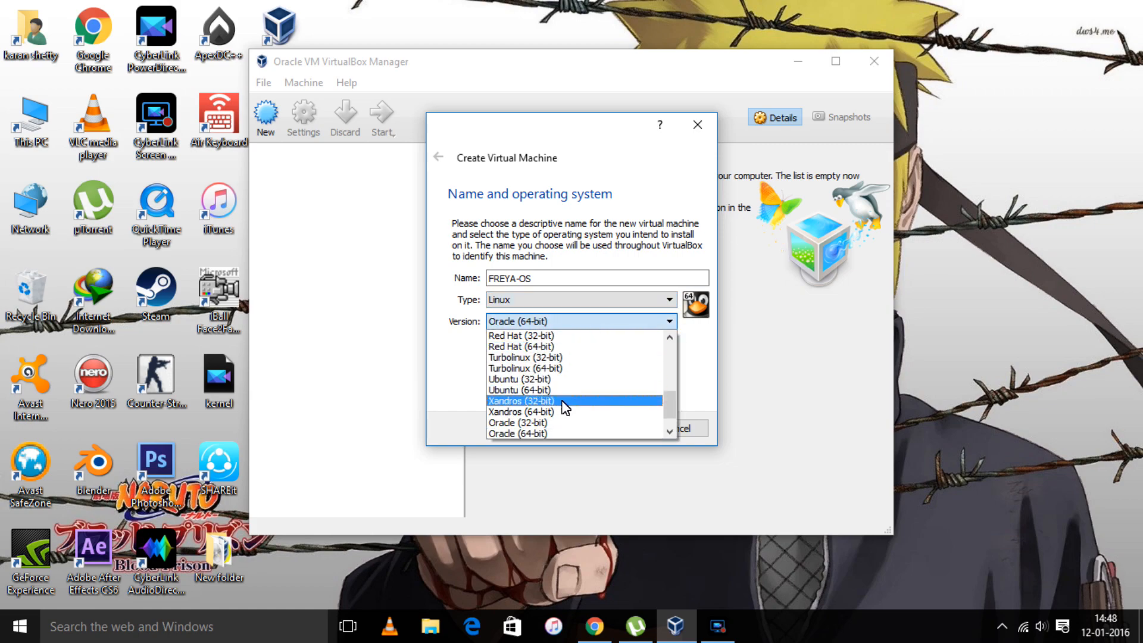
pyautogui.click(619, 390)
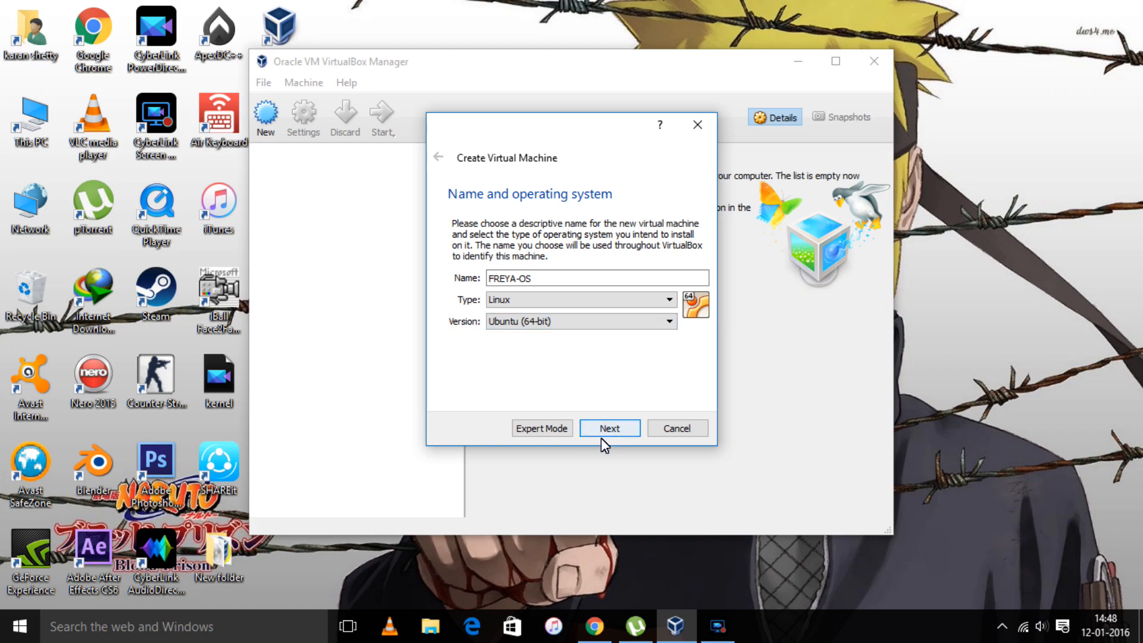
pyautogui.click(617, 425)
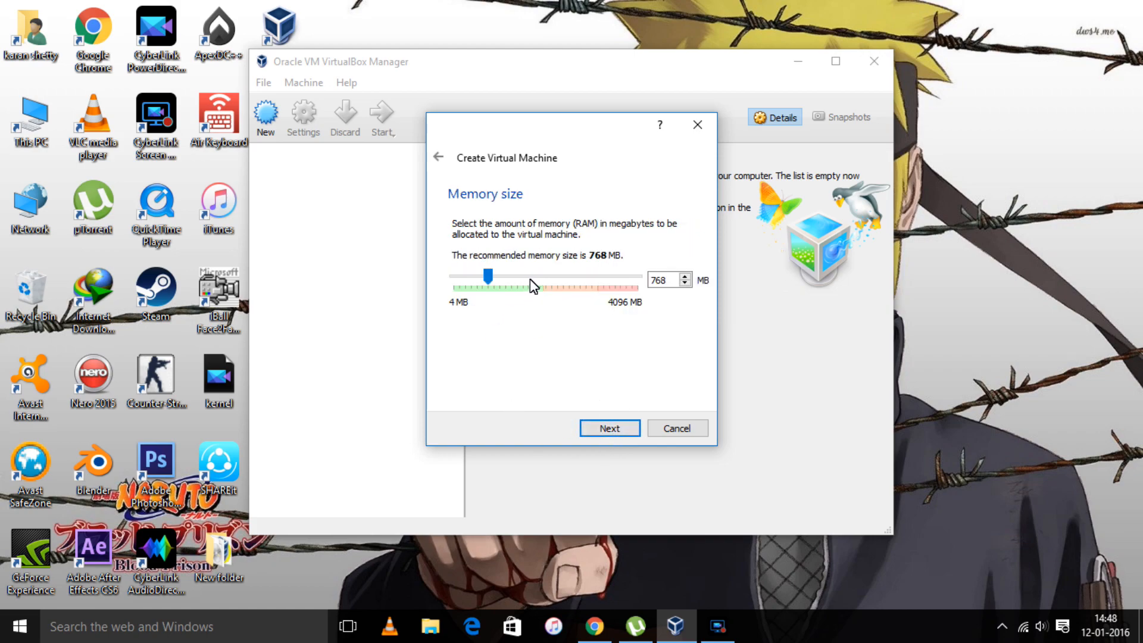
# - Replace the 768 MB memory value with 1024 MB
pyautogui.moveTo(675, 281); pyautogui.dragTo(612, 298)
pyautogui.write('1024')
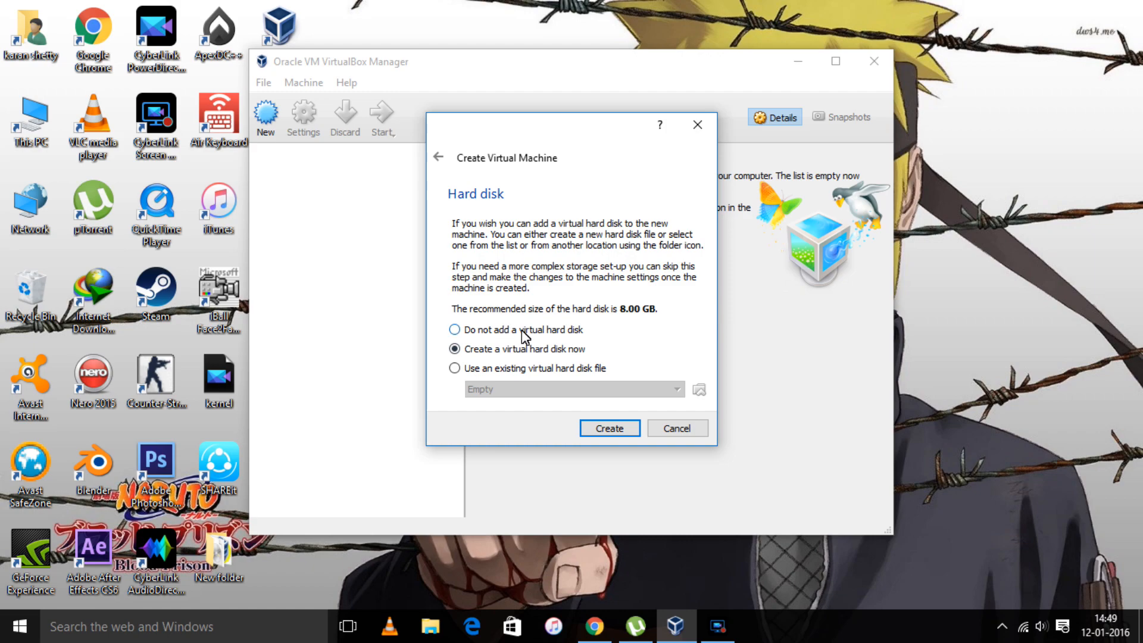
# - Create a new dynamically allocated VDI hard disk sized 15.00 GB for FREYA-OS
pyautogui.click(619, 437)
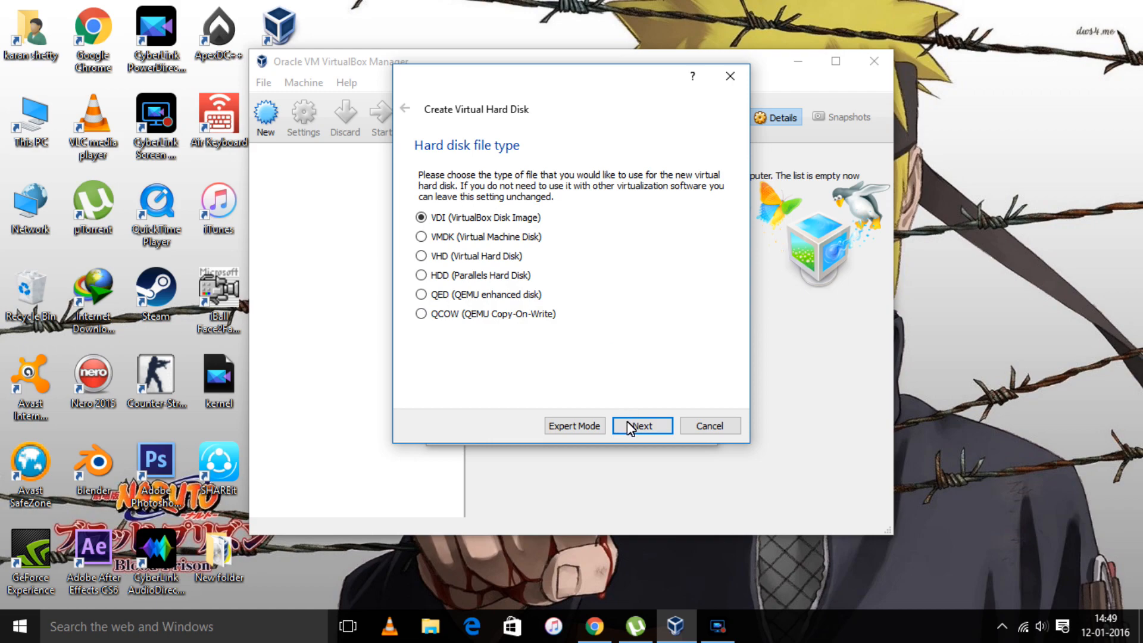
pyautogui.click(631, 428)
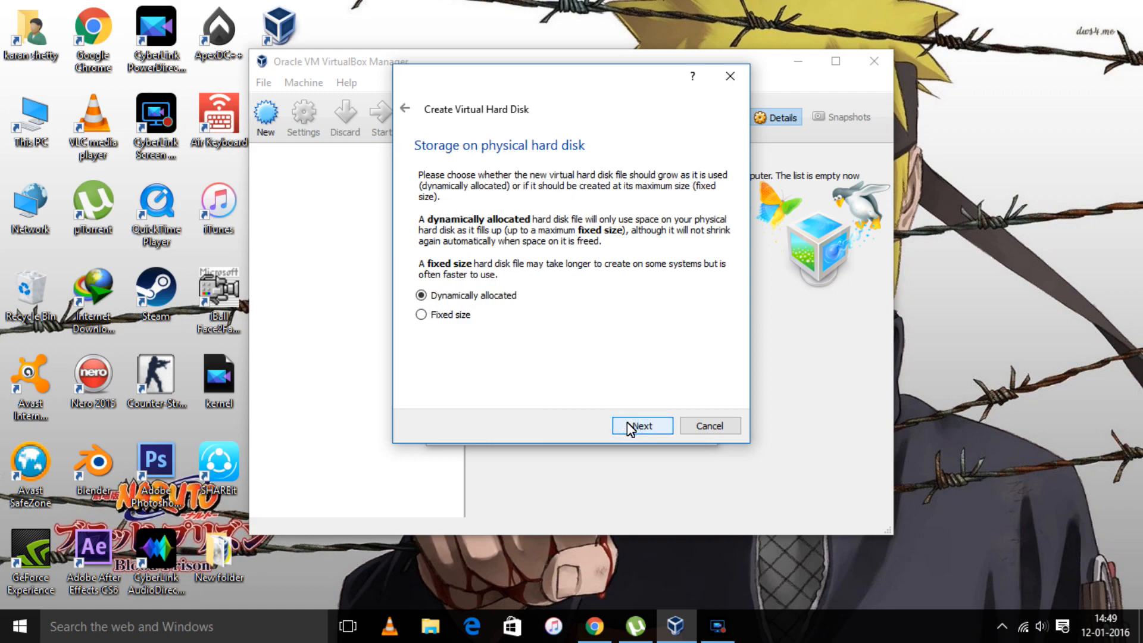
pyautogui.click(631, 428)
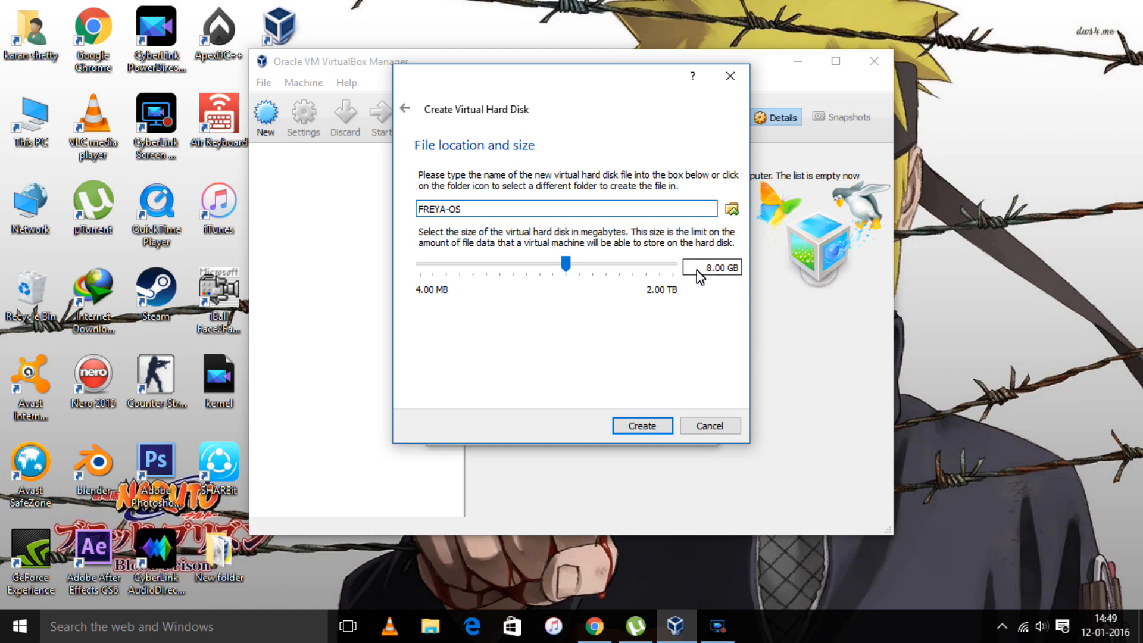
pyautogui.click(705, 267)
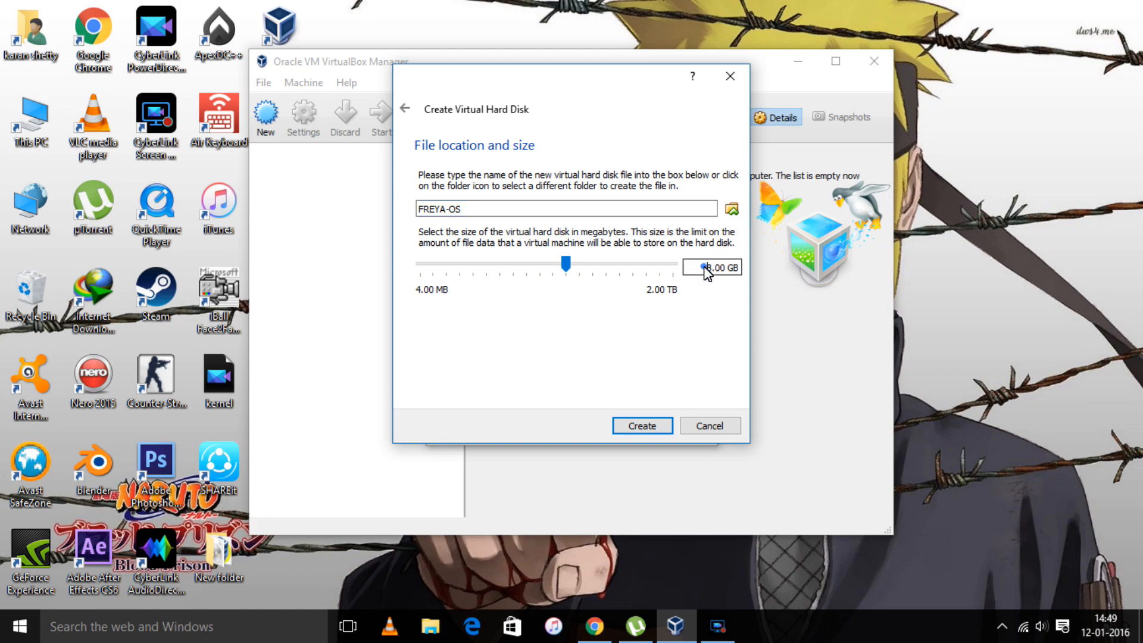
pyautogui.click(711, 268)
pyautogui.moveTo(711, 267); pyautogui.dragTo(703, 267)
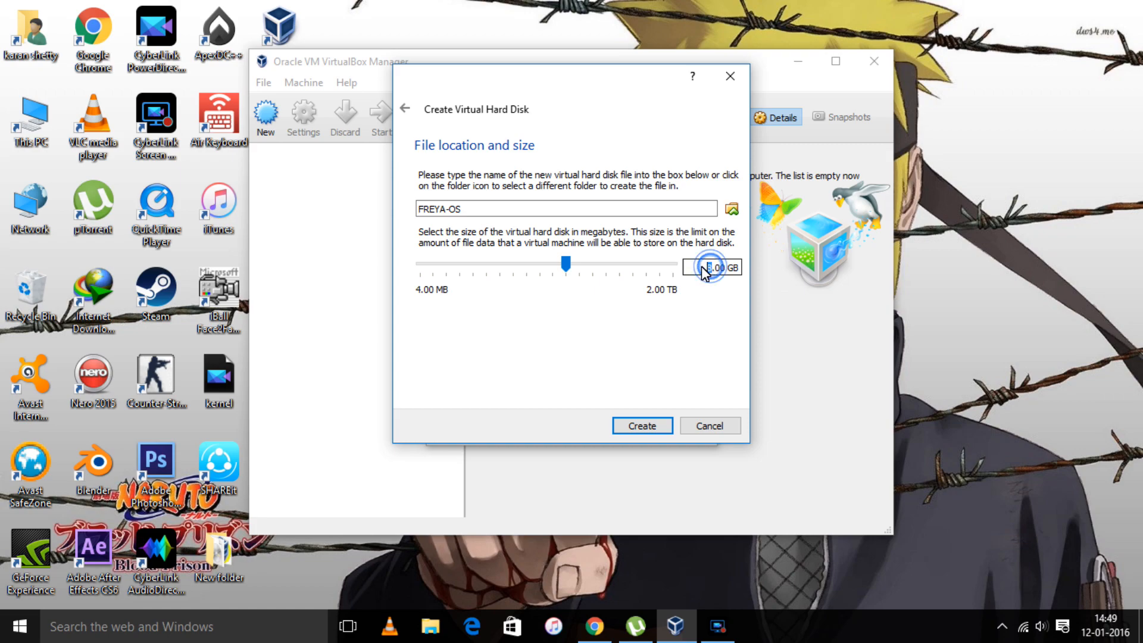
pyautogui.write('15')
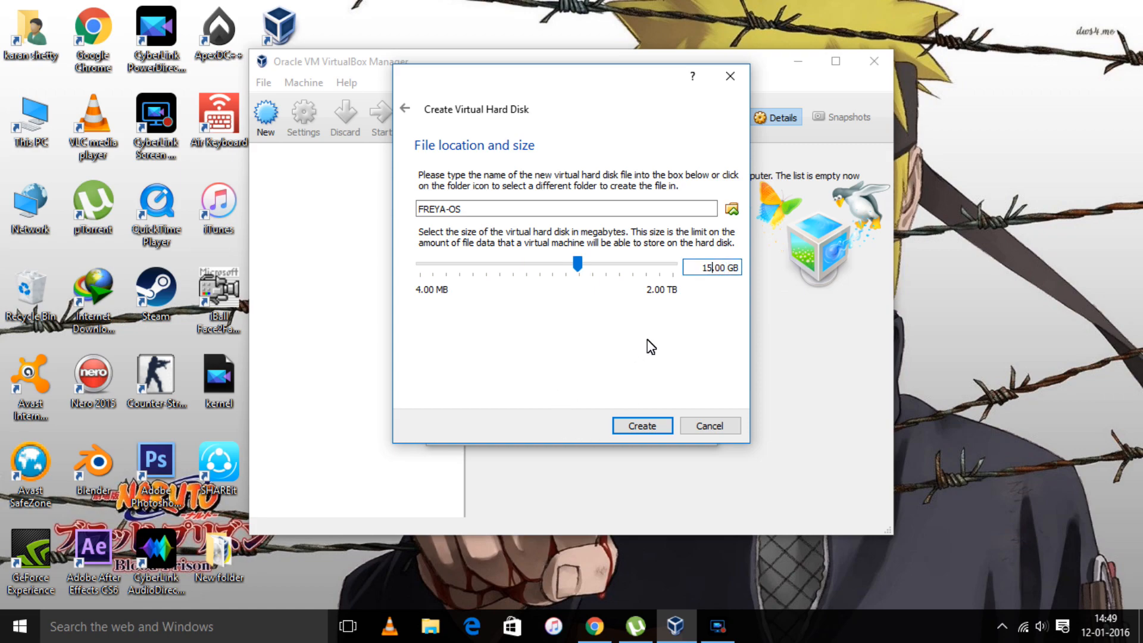
pyautogui.click(645, 426)
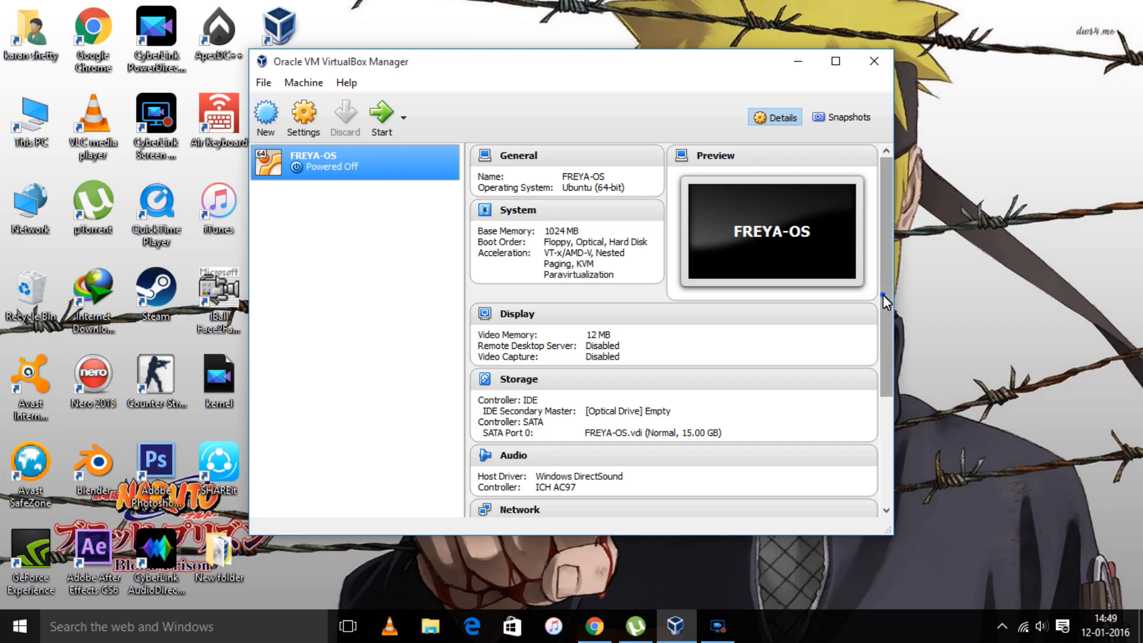
pyautogui.moveTo(884, 295); pyautogui.dragTo(881, 259)
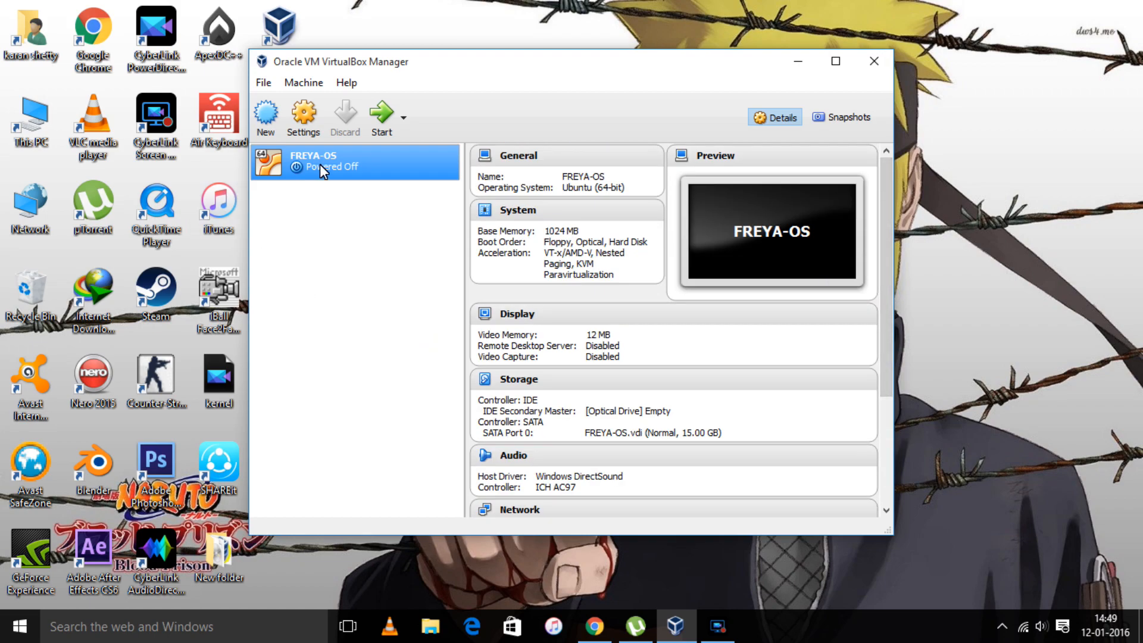
# - Remove Floppy from FREYA-OS's System boot order
pyautogui.click(311, 116)
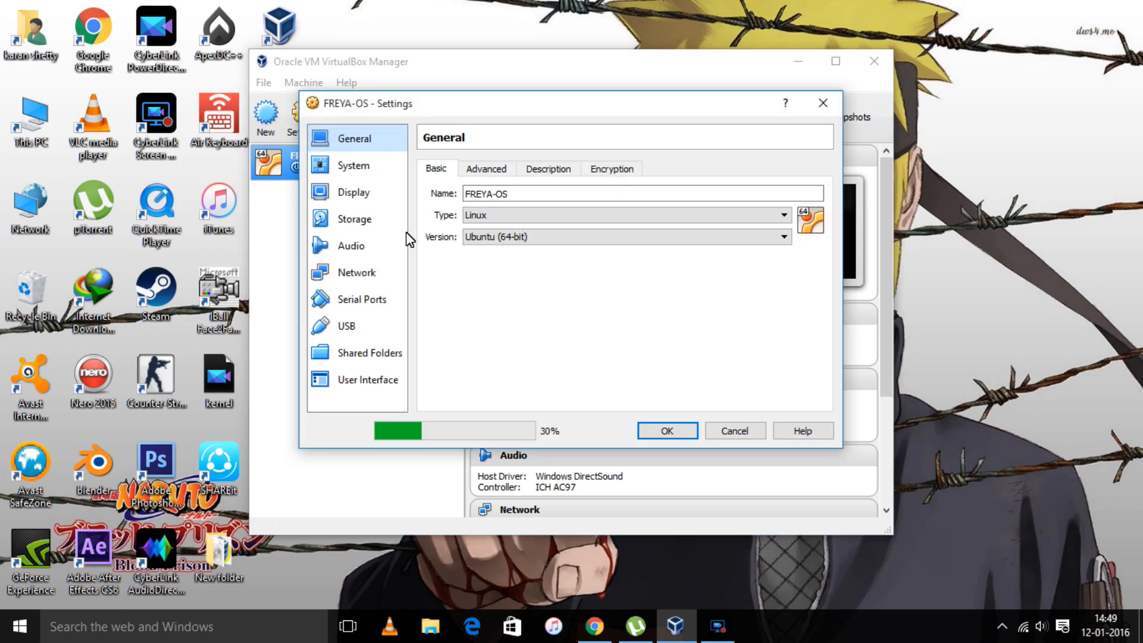
pyautogui.click(355, 166)
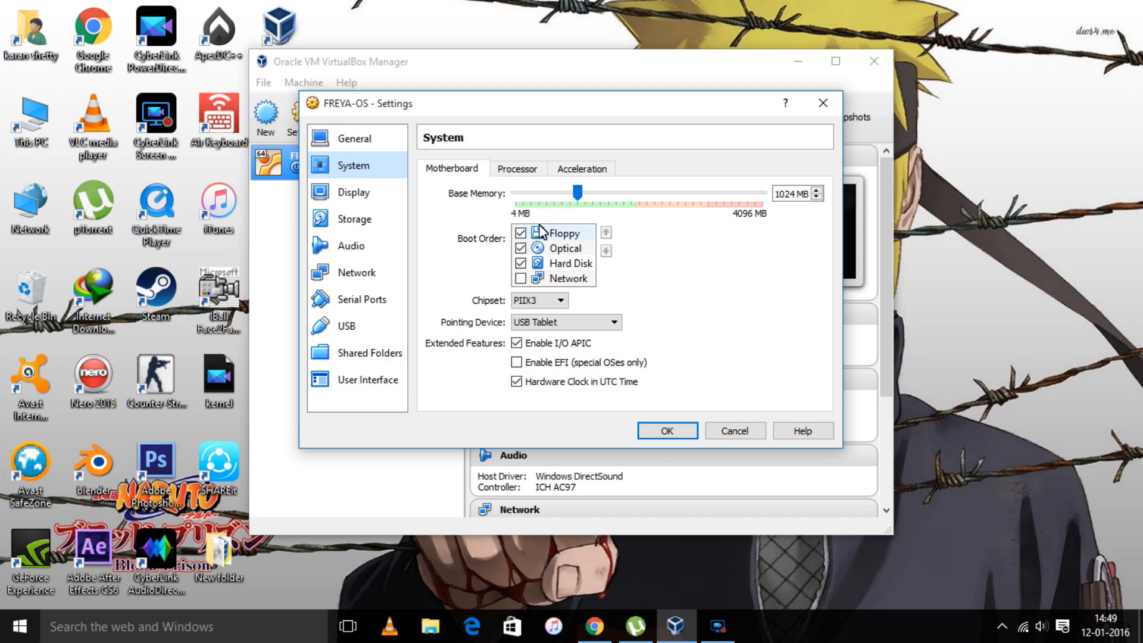
pyautogui.click(521, 233)
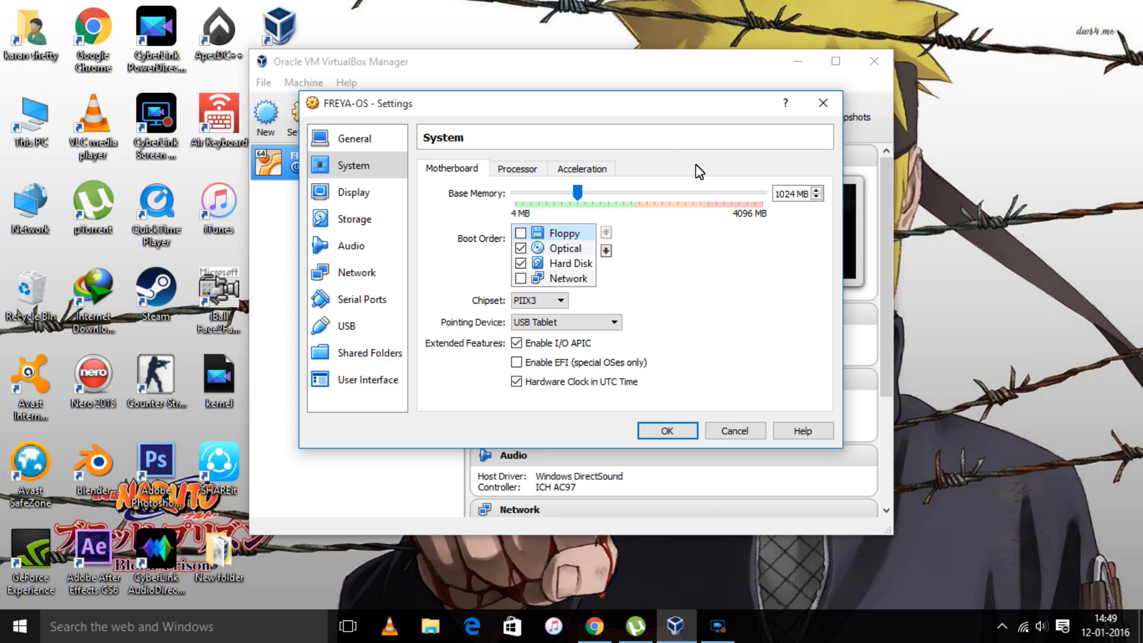
# - Set FREYA-OS's processor count to 2 CPUs
pyautogui.click(501, 171)
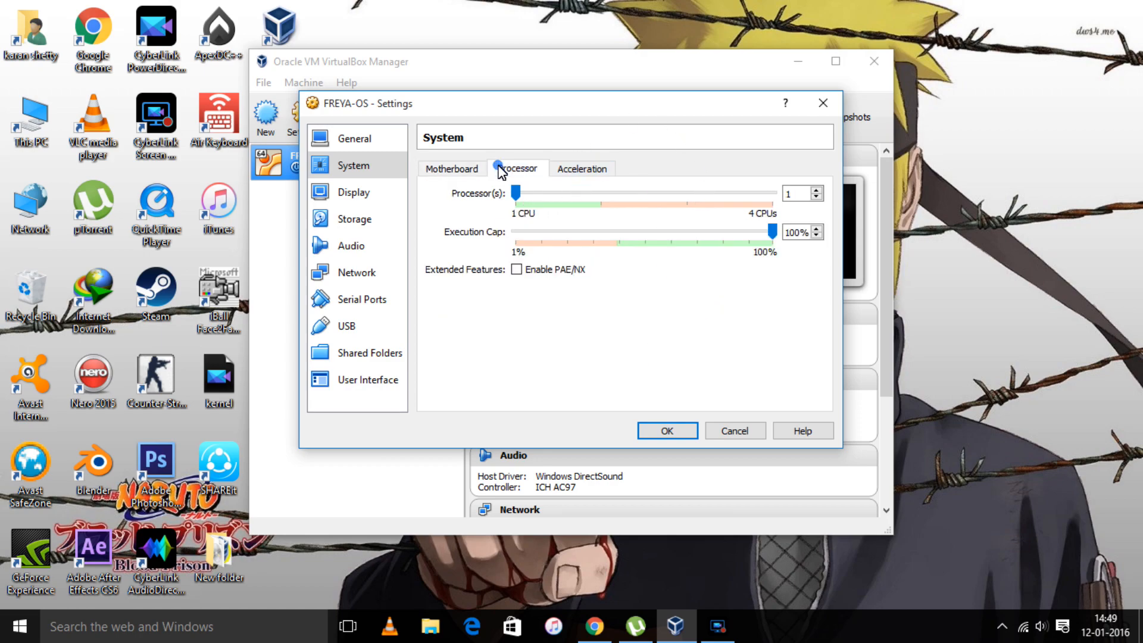
pyautogui.click(600, 193)
pyautogui.click(369, 192)
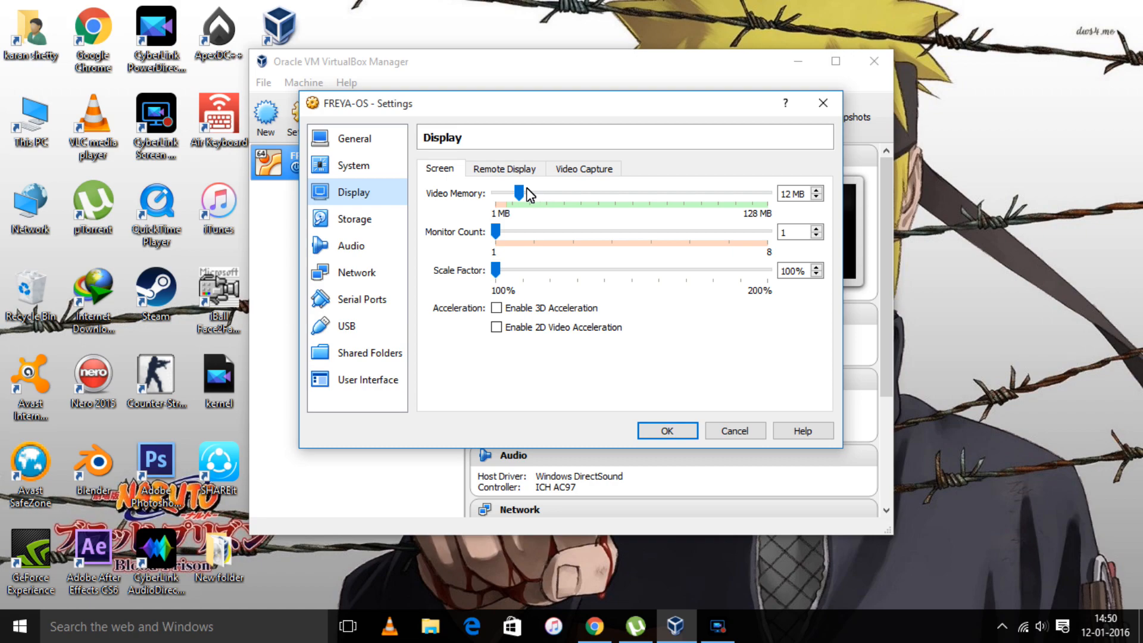
# - Drag Video Memory to 128 MB and tick Enable 3D Acceleration and Enable 2D Video Acceleration
pyautogui.moveTo(520, 192); pyautogui.dragTo(768, 193)
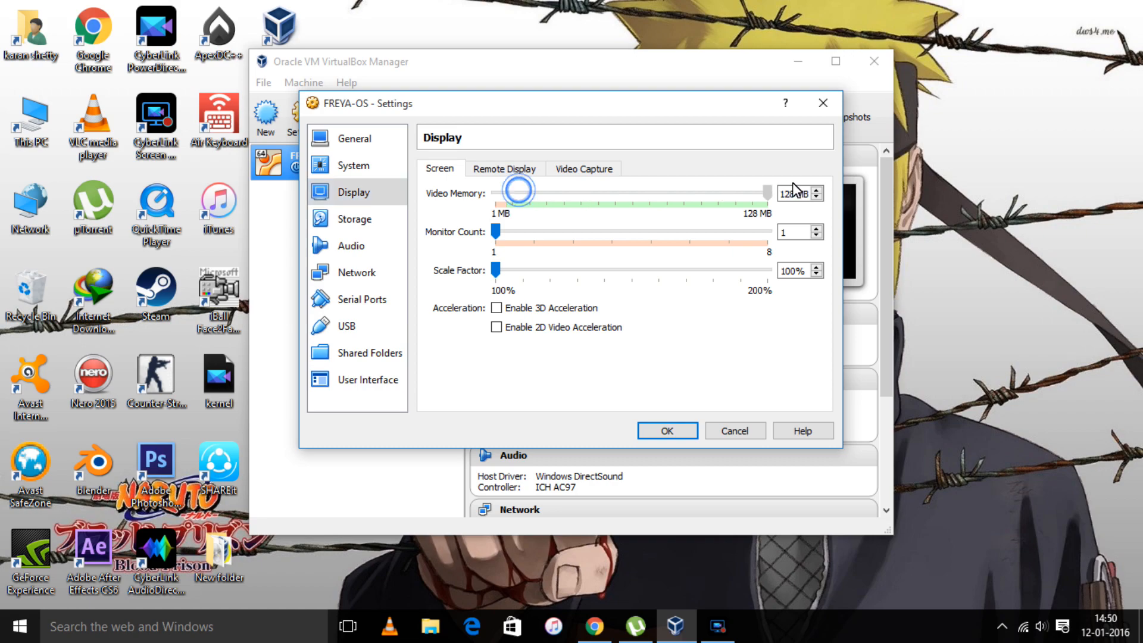
pyautogui.click(496, 308)
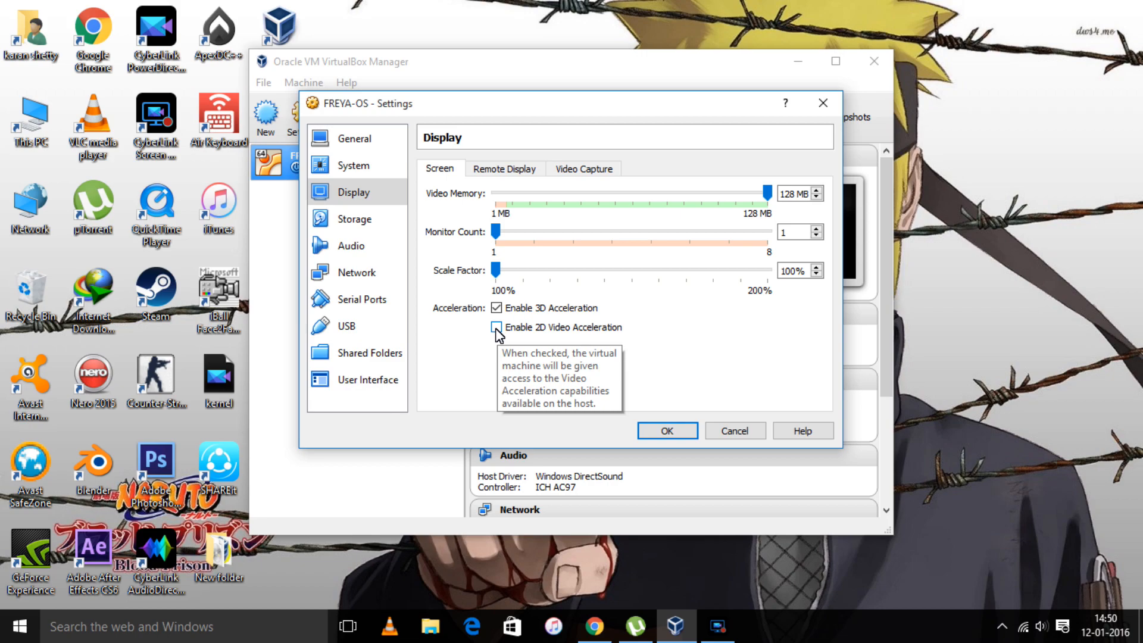
pyautogui.click(496, 327)
pyautogui.click(496, 328)
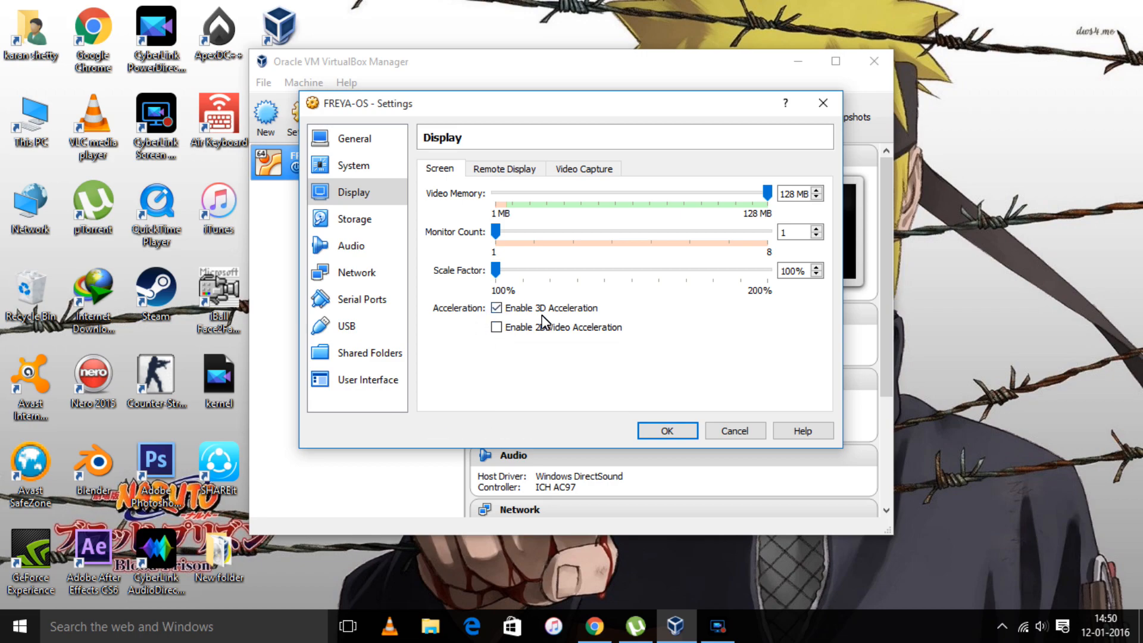
pyautogui.click(499, 330)
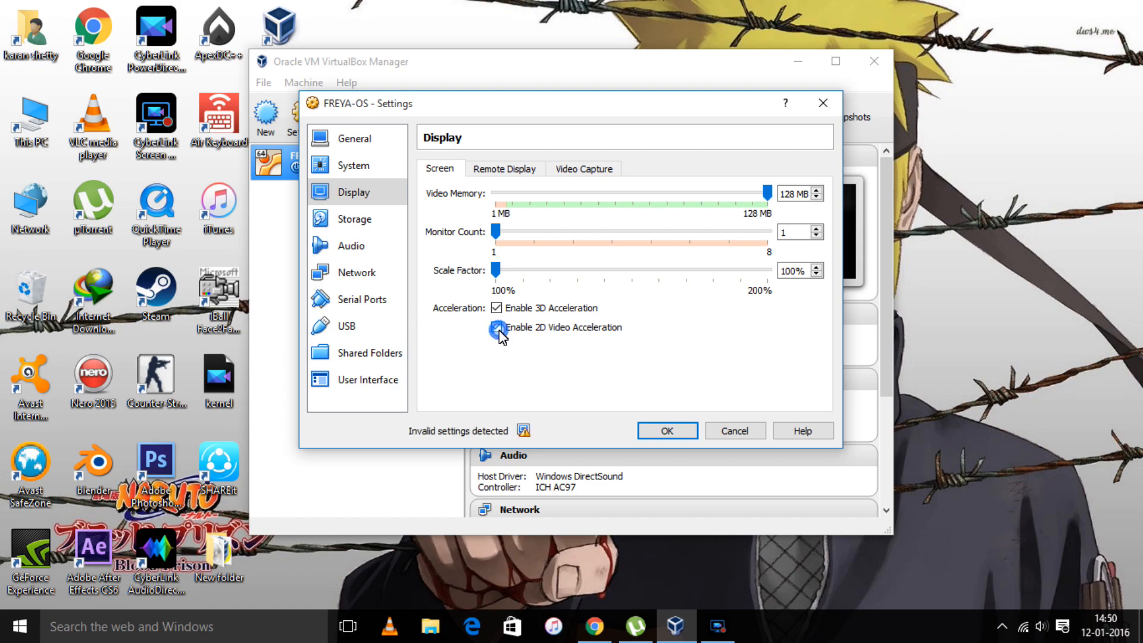
# - Enable serial port 1 on COM1 for FREYA-OS
pyautogui.click(366, 233)
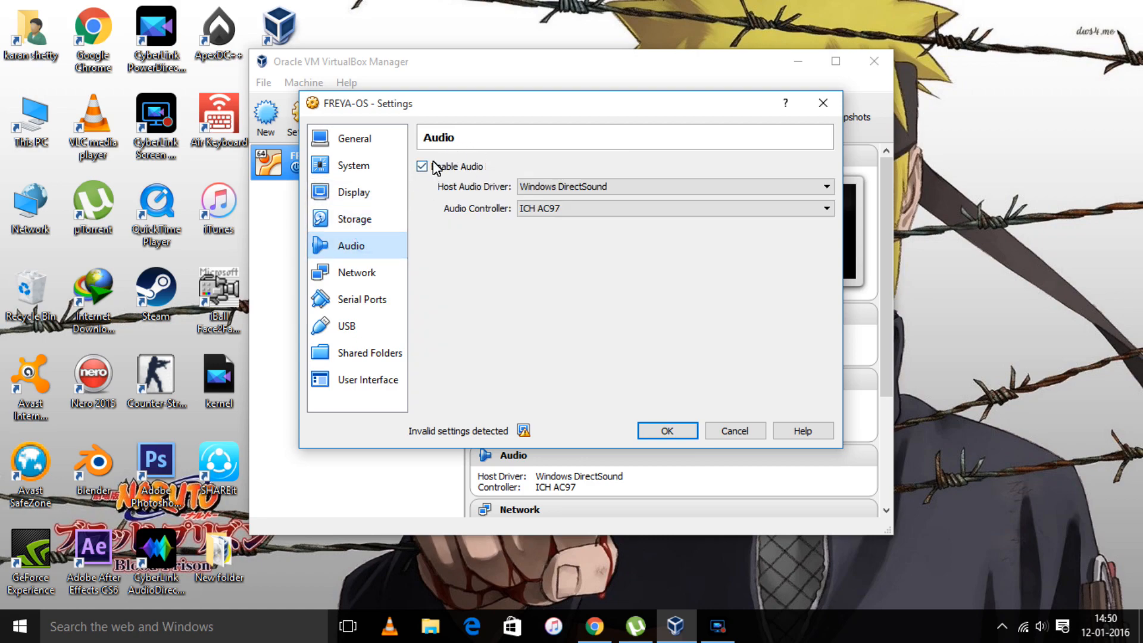
pyautogui.click(359, 277)
pyautogui.click(360, 299)
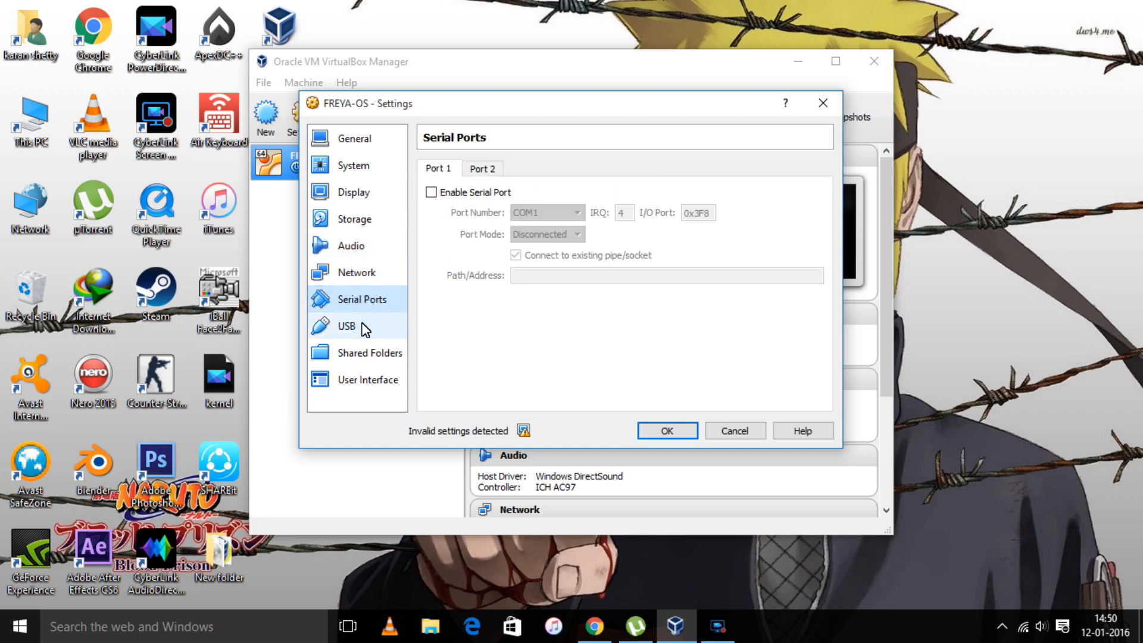
pyautogui.click(363, 327)
pyautogui.click(360, 301)
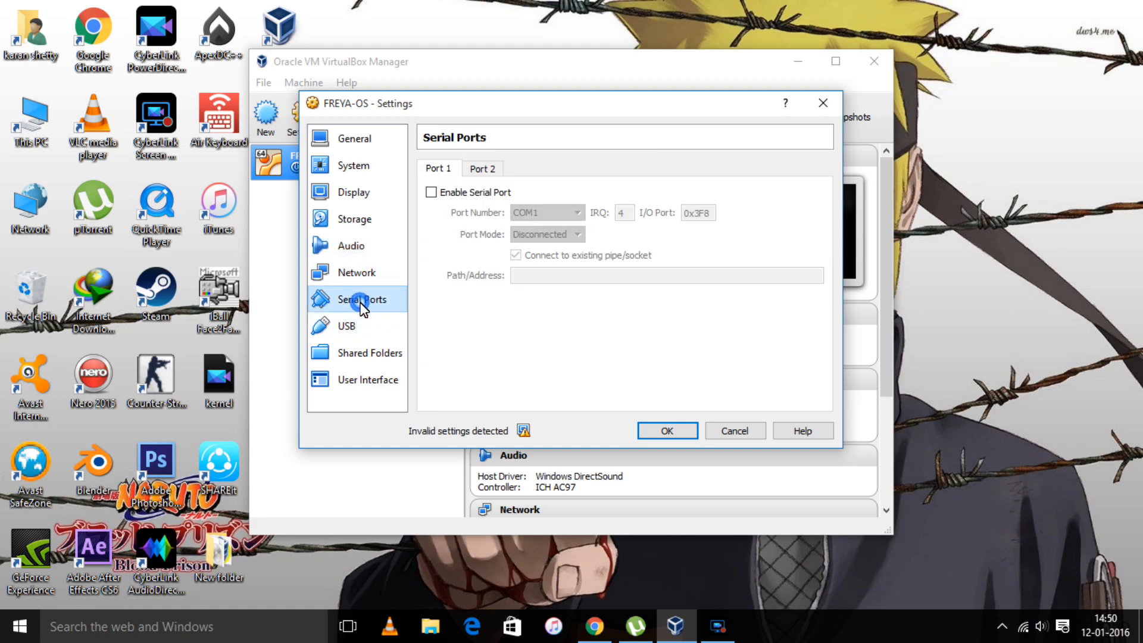
pyautogui.click(431, 193)
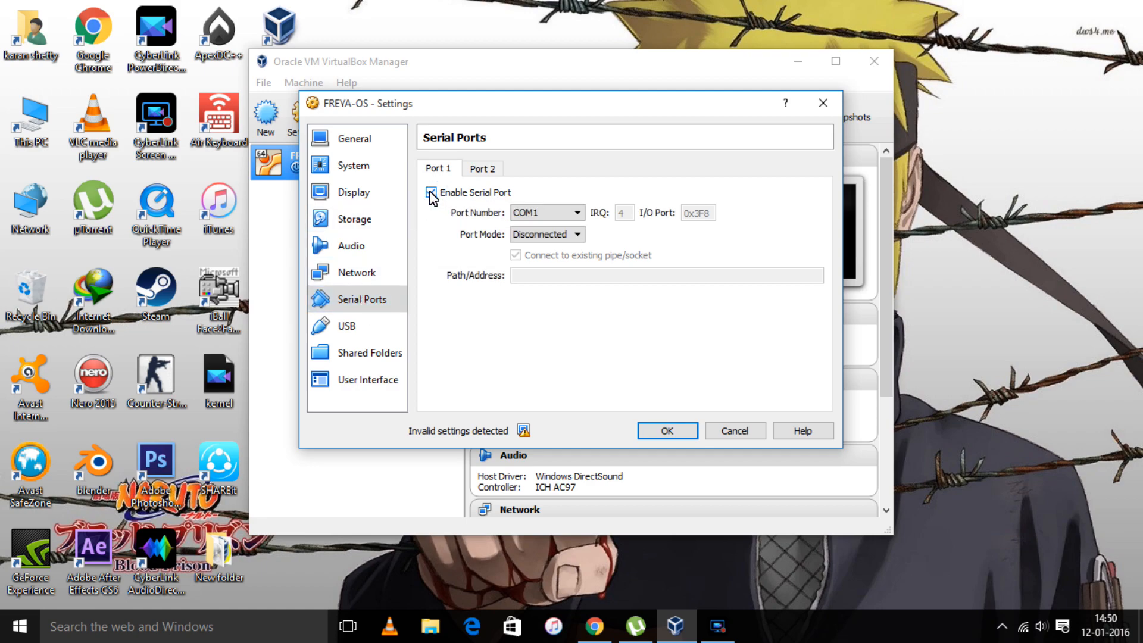
# - Look through the USB, Shared Folders, User Interface and Audio pages before reaching Storage
pyautogui.click(381, 331)
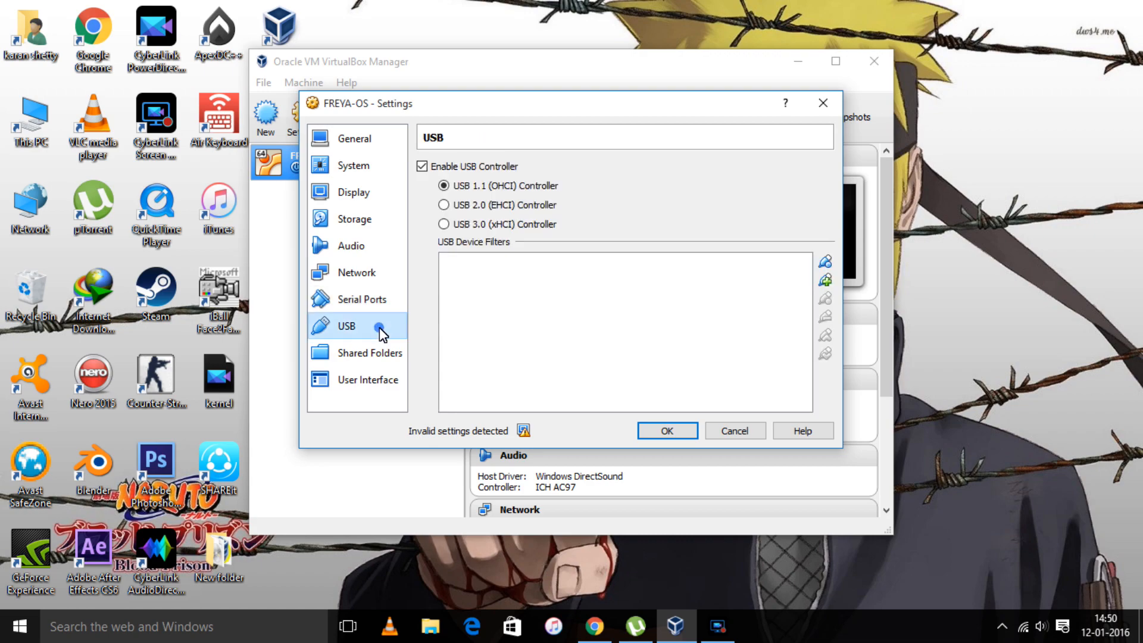
pyautogui.click(369, 362)
pyautogui.click(365, 387)
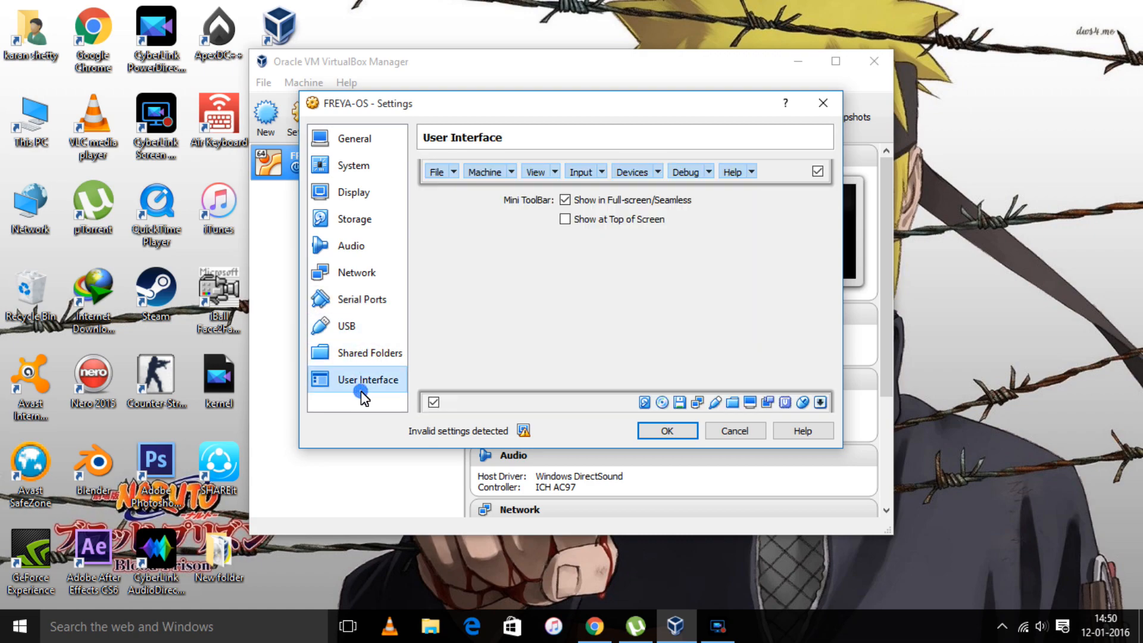
pyautogui.click(377, 247)
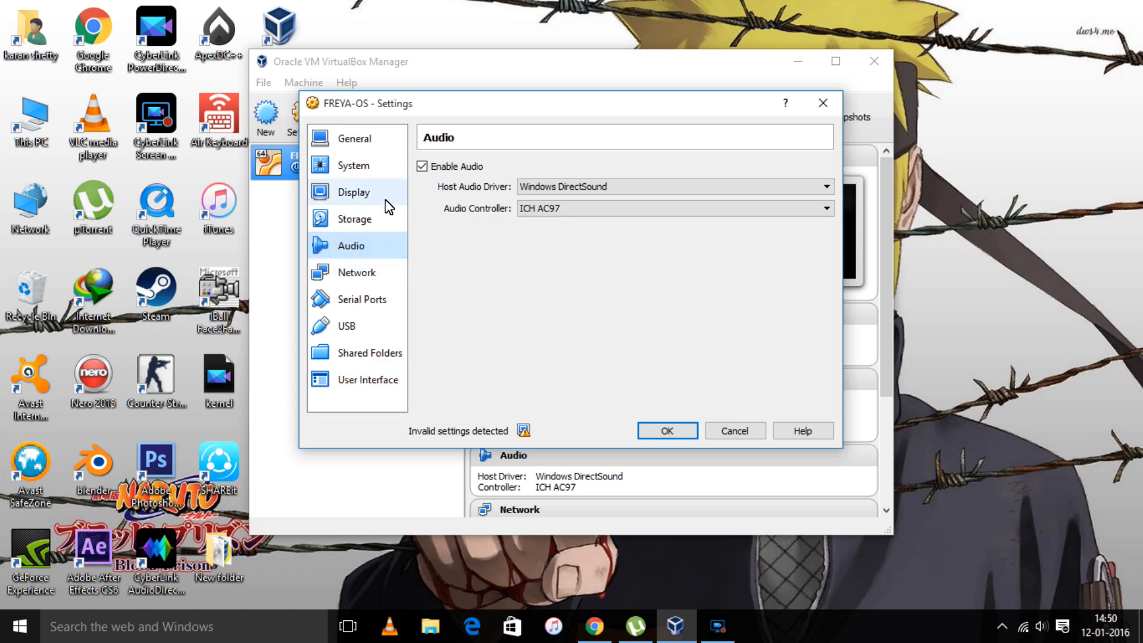
pyautogui.click(381, 217)
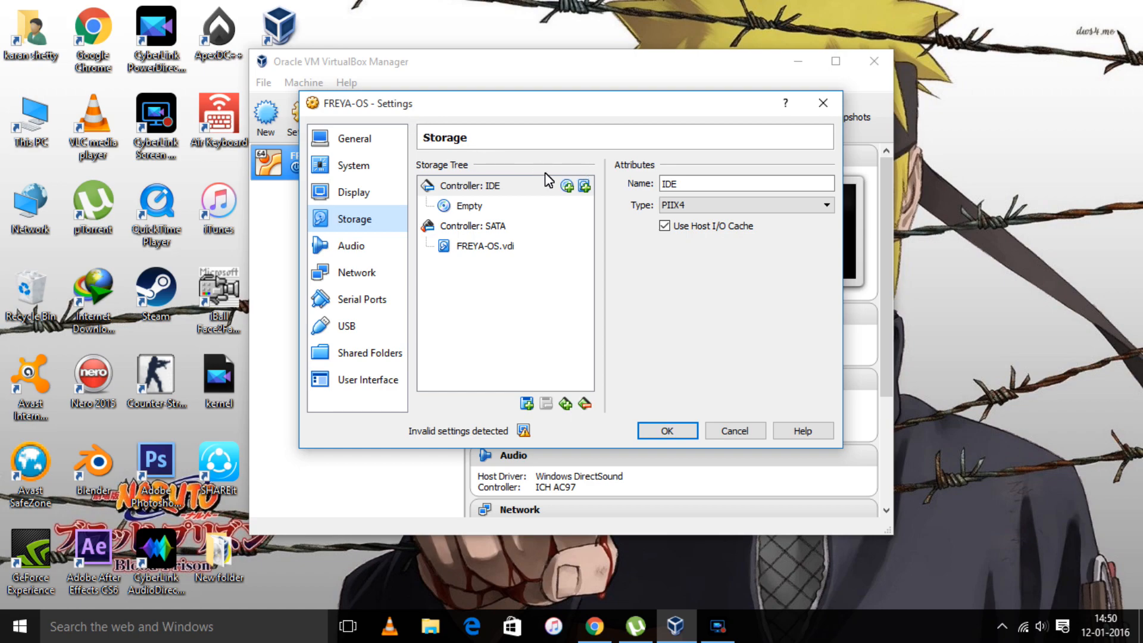
# - Mount elementaryos-0.3.2-stable-amd64.20151209.iso in the empty IDE optical drive and save the settings
pyautogui.click(470, 206)
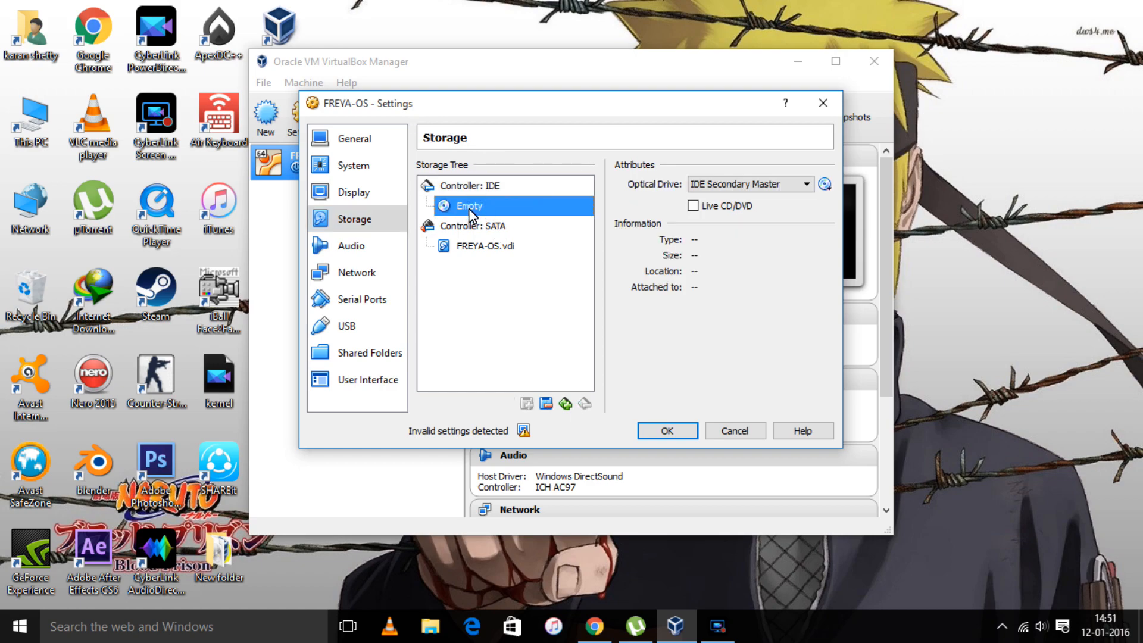
pyautogui.click(825, 185)
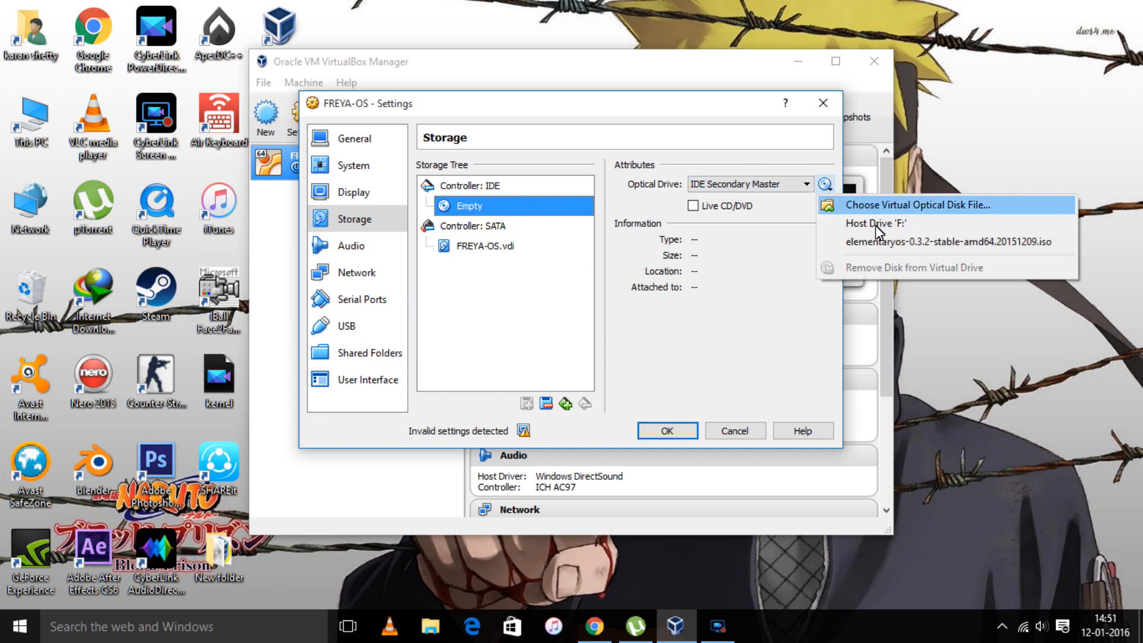
pyautogui.click(876, 241)
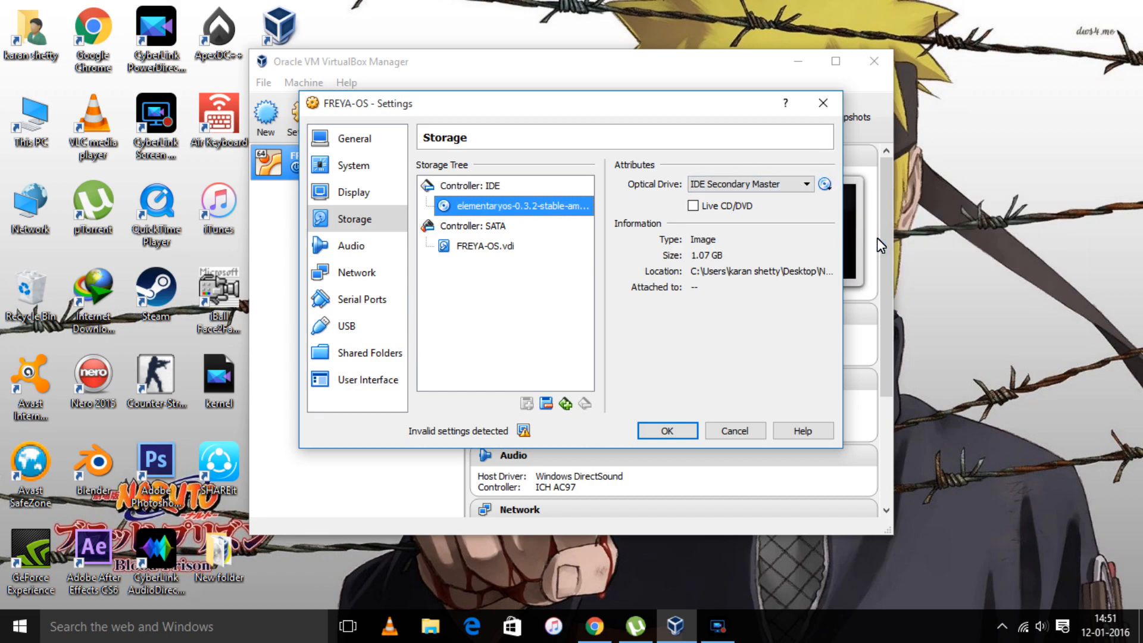
pyautogui.click(681, 431)
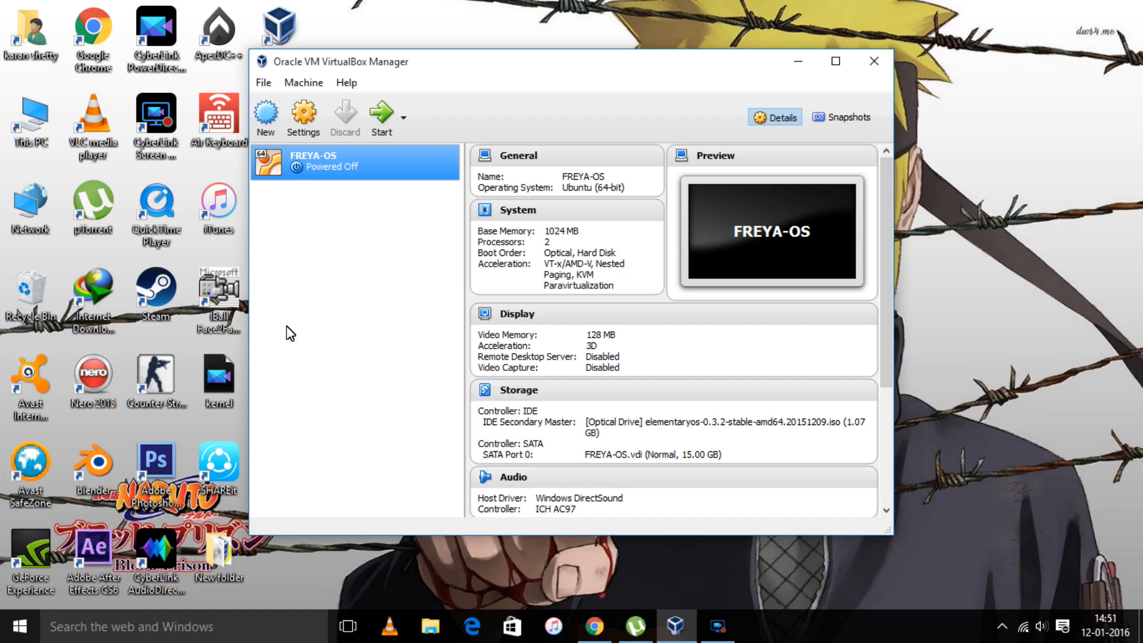
# - Start FREYA-OS, dismiss the auto-capture notice and maximize the VM window
pyautogui.click(384, 113)
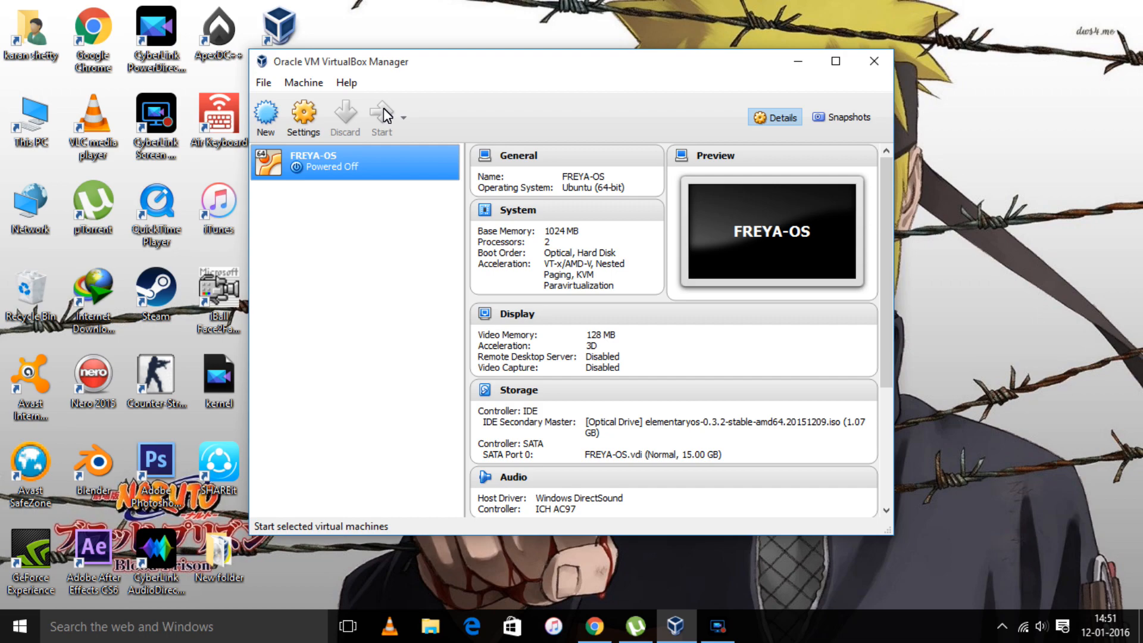
pyautogui.click(384, 113)
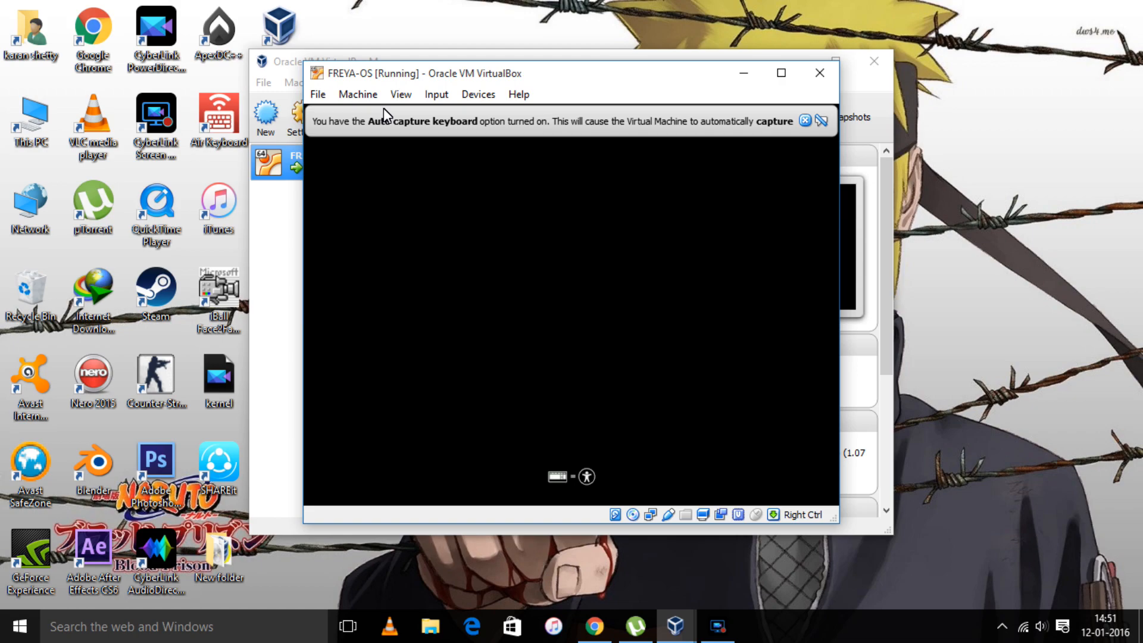
pyautogui.click(808, 120)
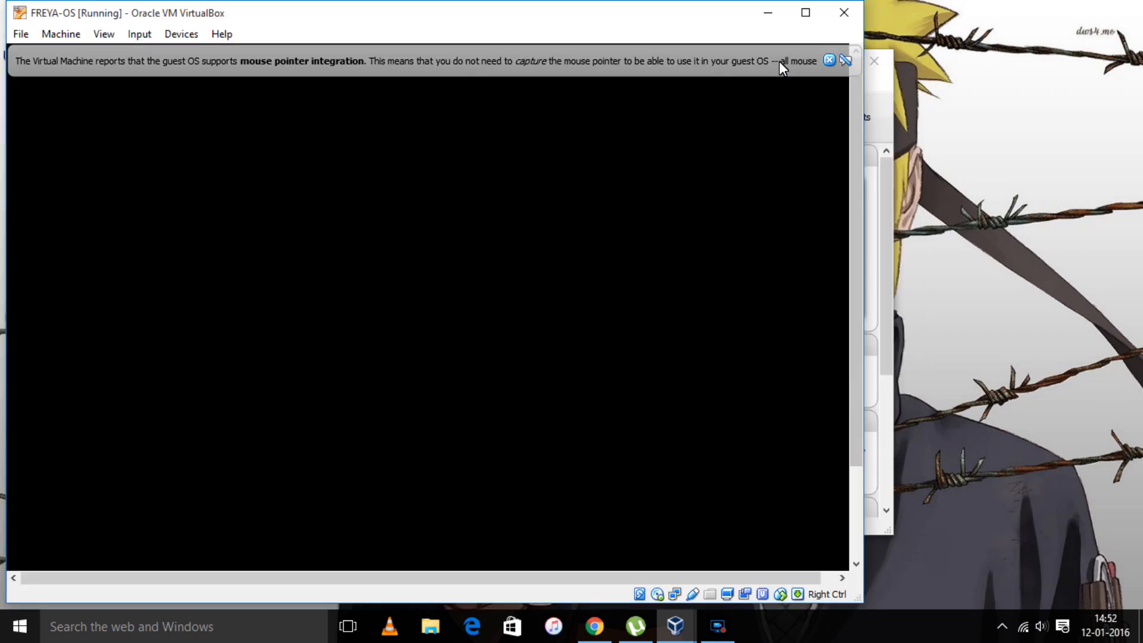
pyautogui.click(806, 12)
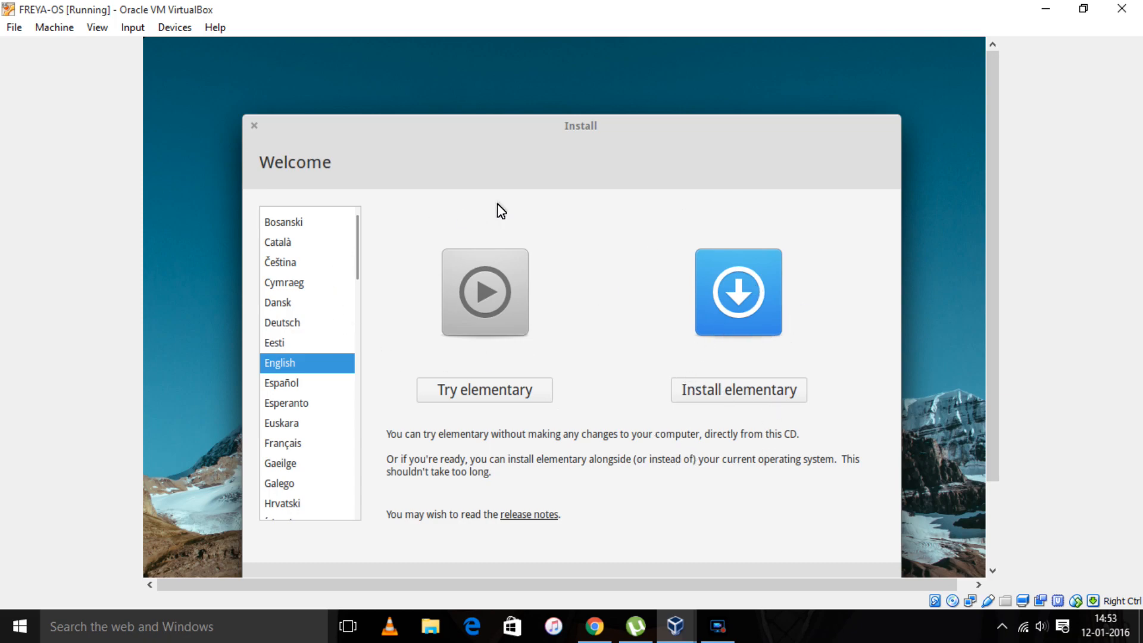
# - Choose Install elementary, include third-party software, and continue past the preparation checks
pyautogui.moveTo(559, 129); pyautogui.dragTo(562, 96)
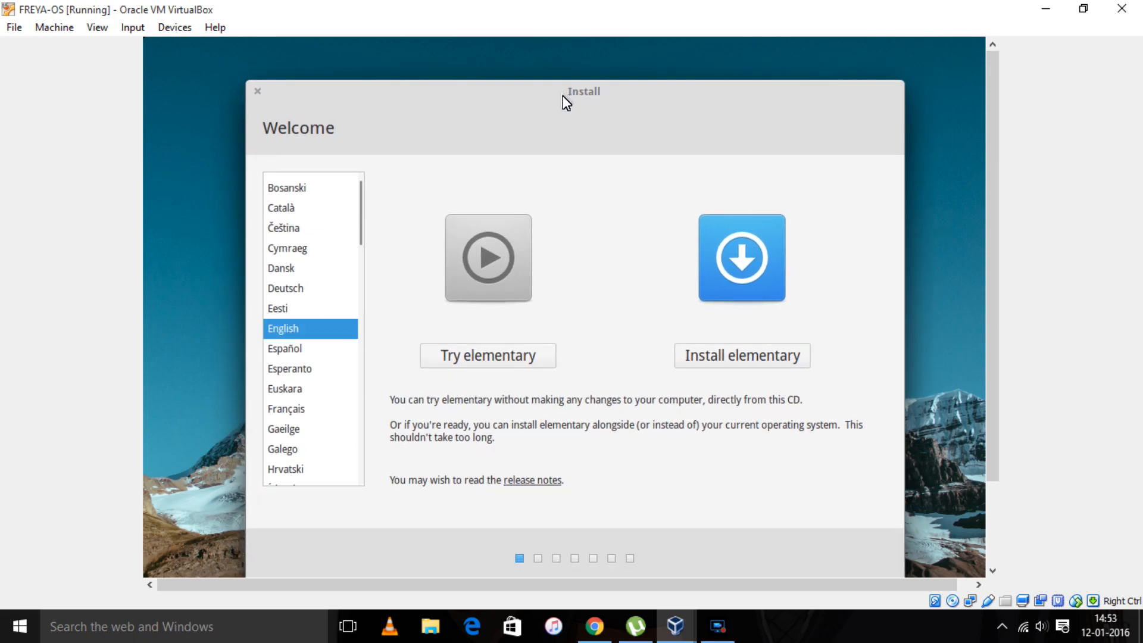
pyautogui.click(727, 357)
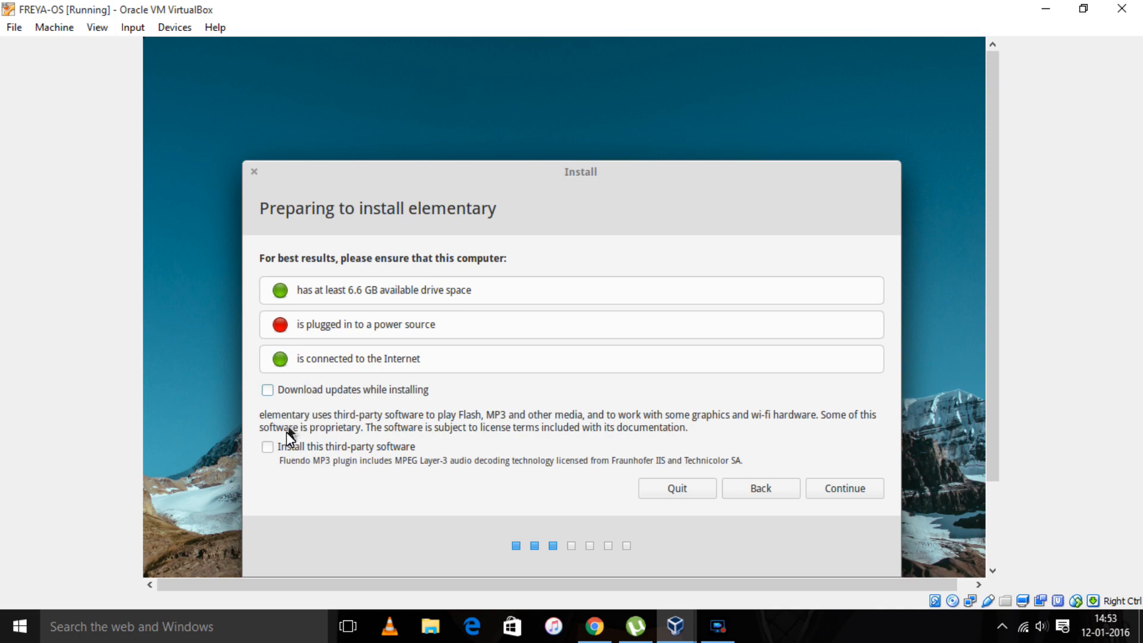
pyautogui.click(269, 453)
pyautogui.click(863, 484)
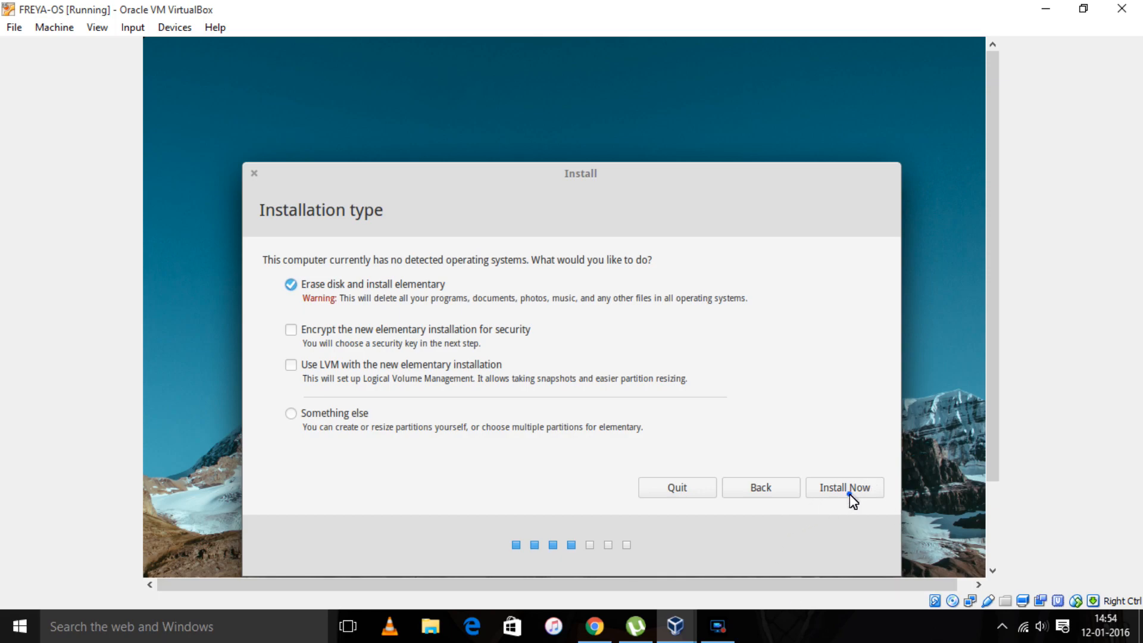
# - Erase the disk and install, confirm disk changes, and accept Kolkata and English (US) keyboard
pyautogui.click(849, 495)
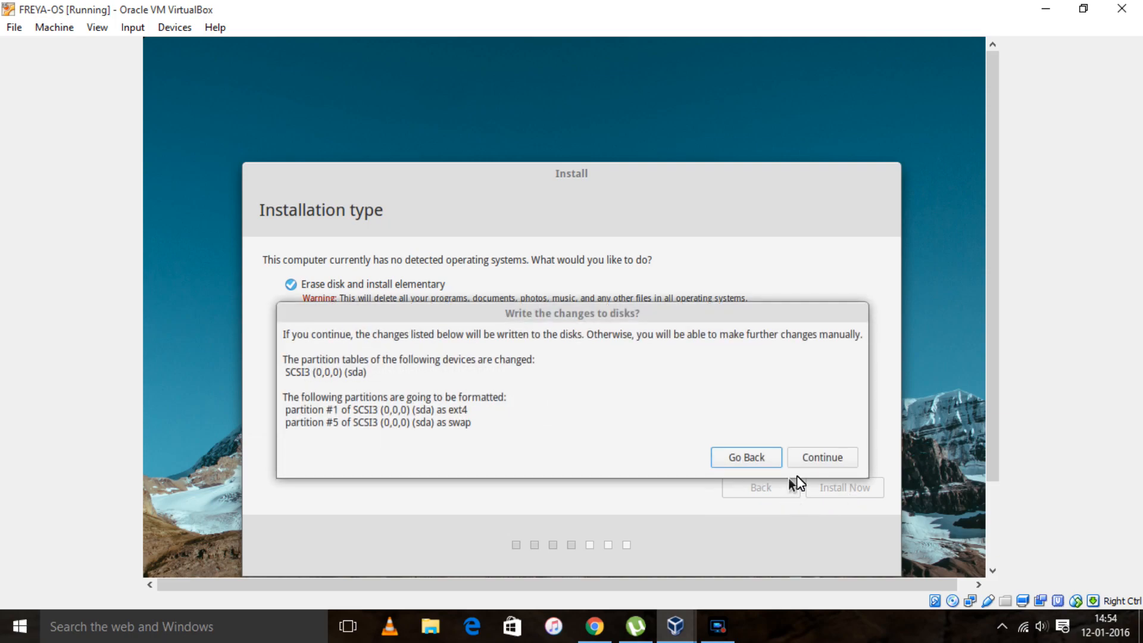
pyautogui.click(823, 457)
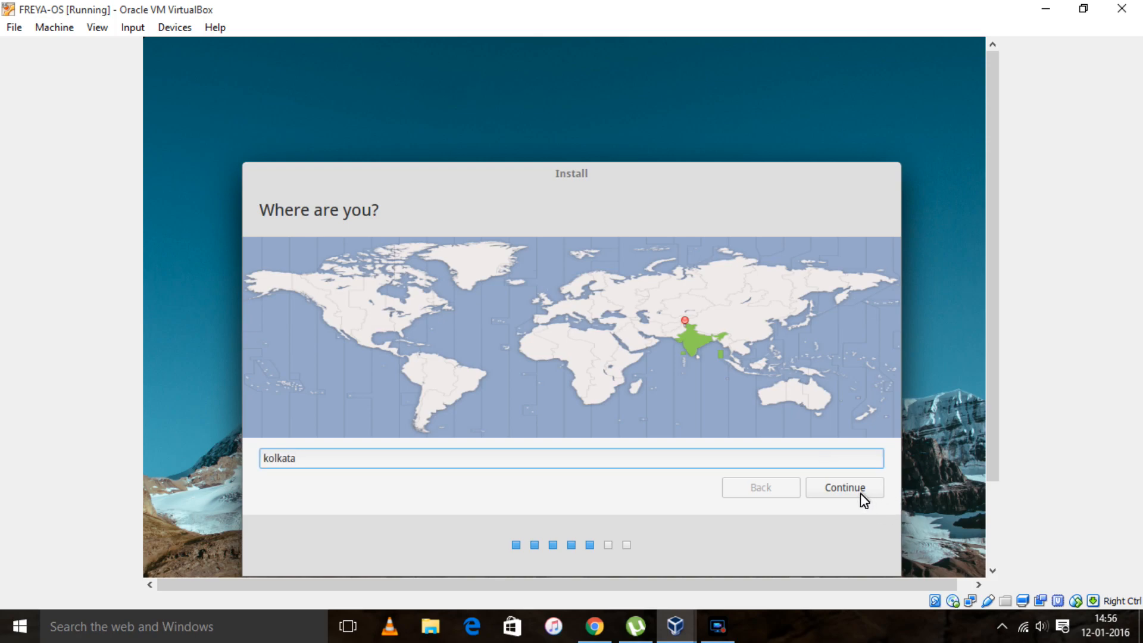
pyautogui.click(860, 494)
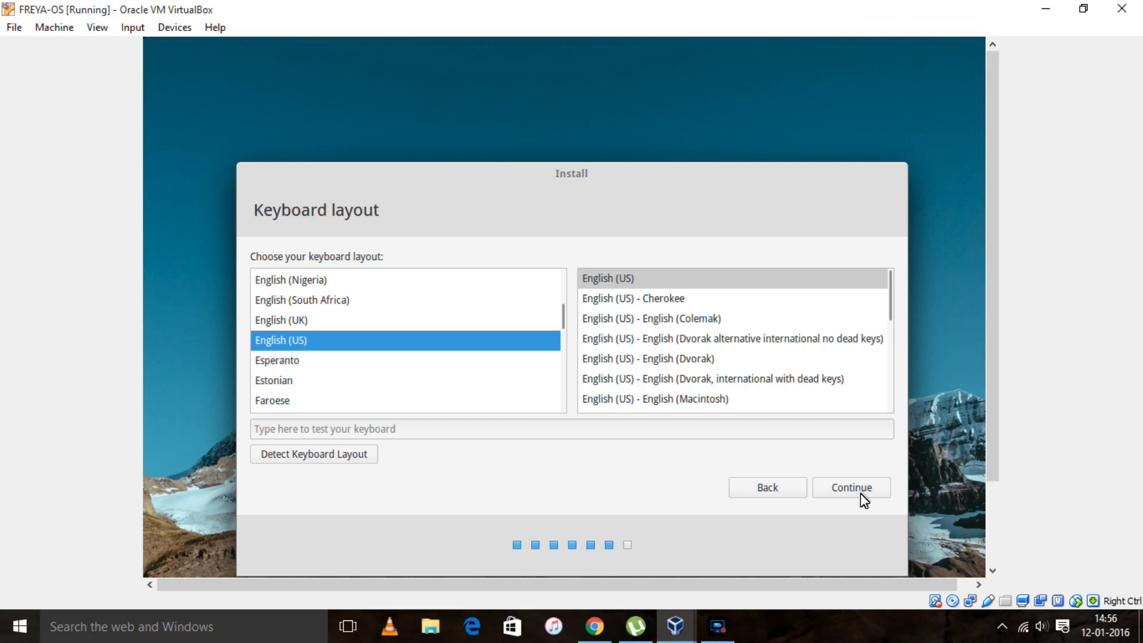
pyautogui.click(860, 493)
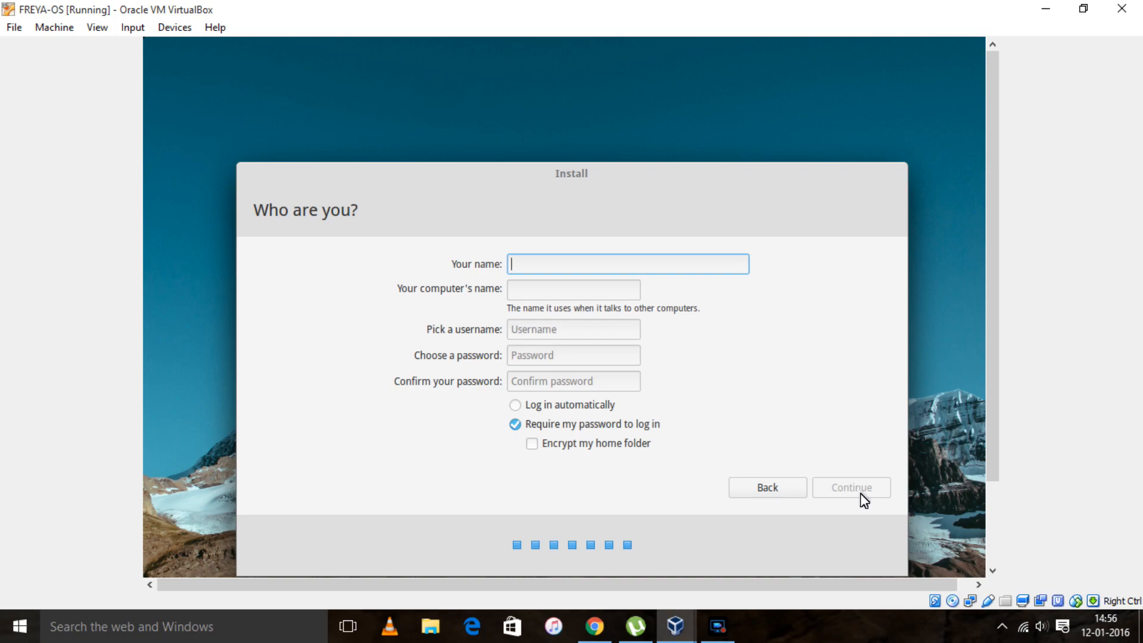
# - Enter the user's full name on the Who are you? page
pyautogui.write('ki')
pyautogui.press('BackSpace')
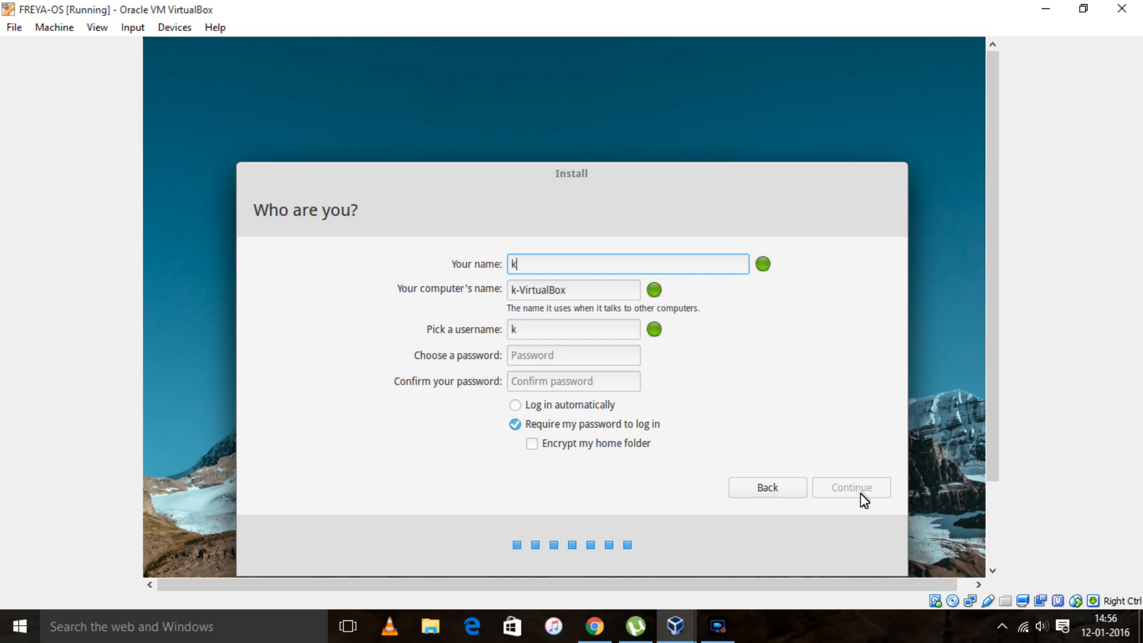
pyautogui.write('arfqa')
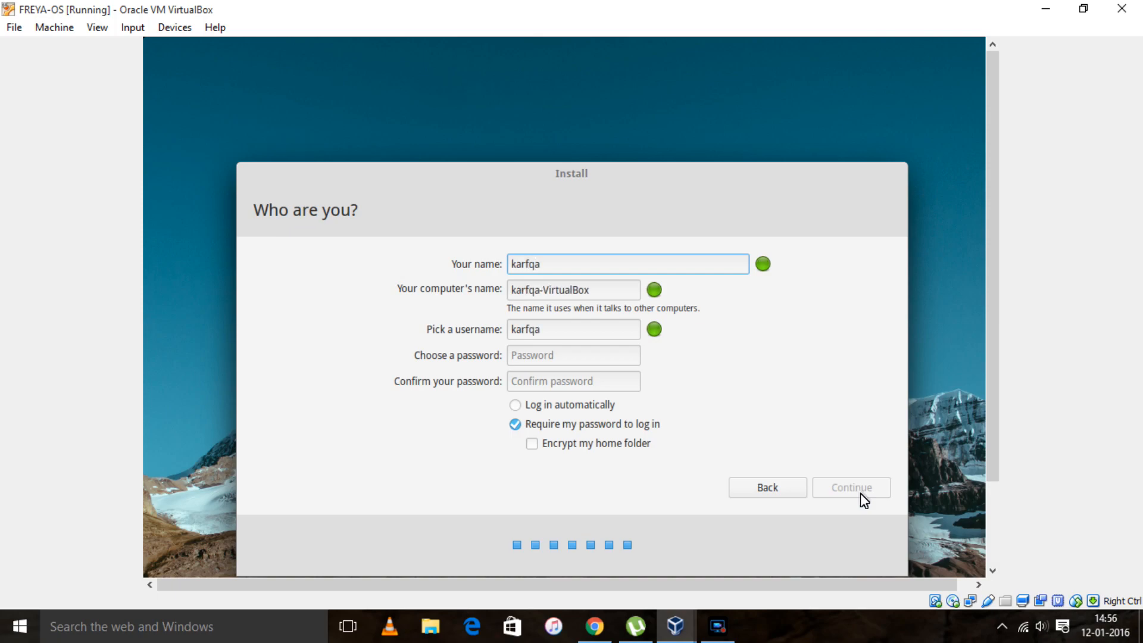
pyautogui.press('BackSpace')
pyautogui.press('BackSpace')
pyautogui.press('BackSpace')
pyautogui.write('a')
pyautogui.write('n ws')
pyautogui.press('BackSpace')
pyautogui.press('BackSpace')
pyautogui.write('s')
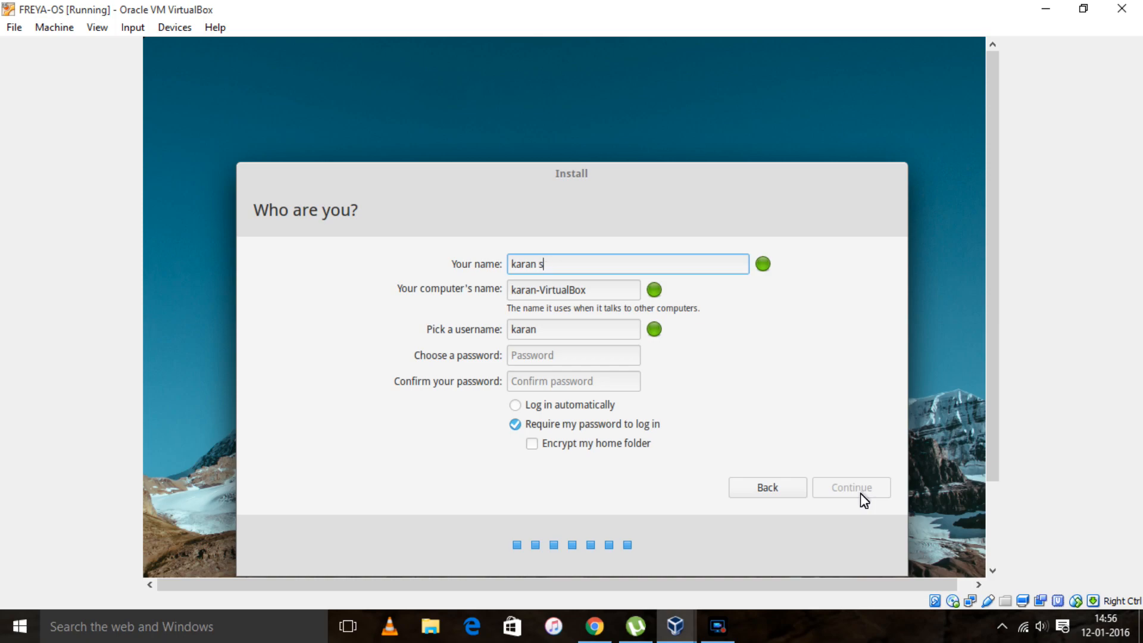
pyautogui.write('hetty')
# - Enter the account password, choose Log in automatically, and continue
pyautogui.click(560, 354)
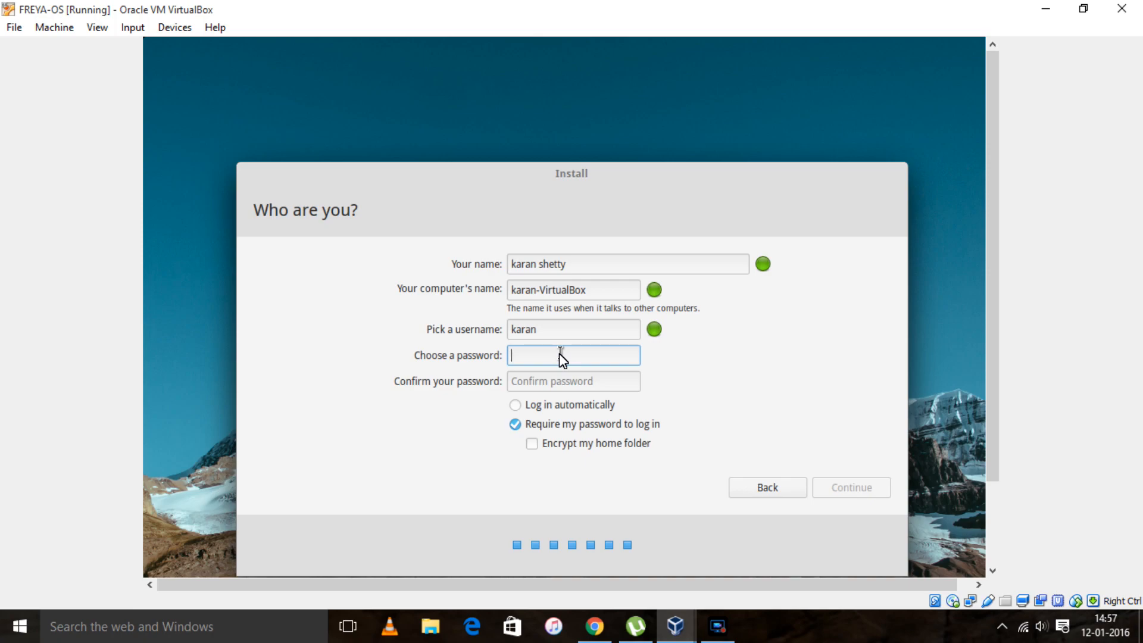
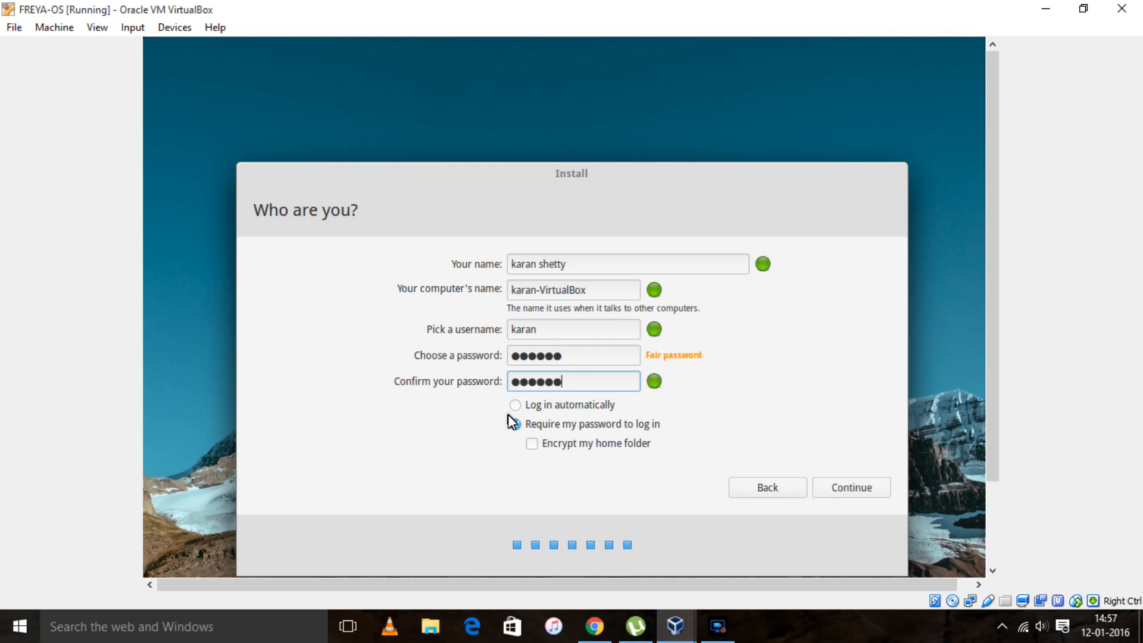
pyautogui.click(516, 409)
pyautogui.click(852, 488)
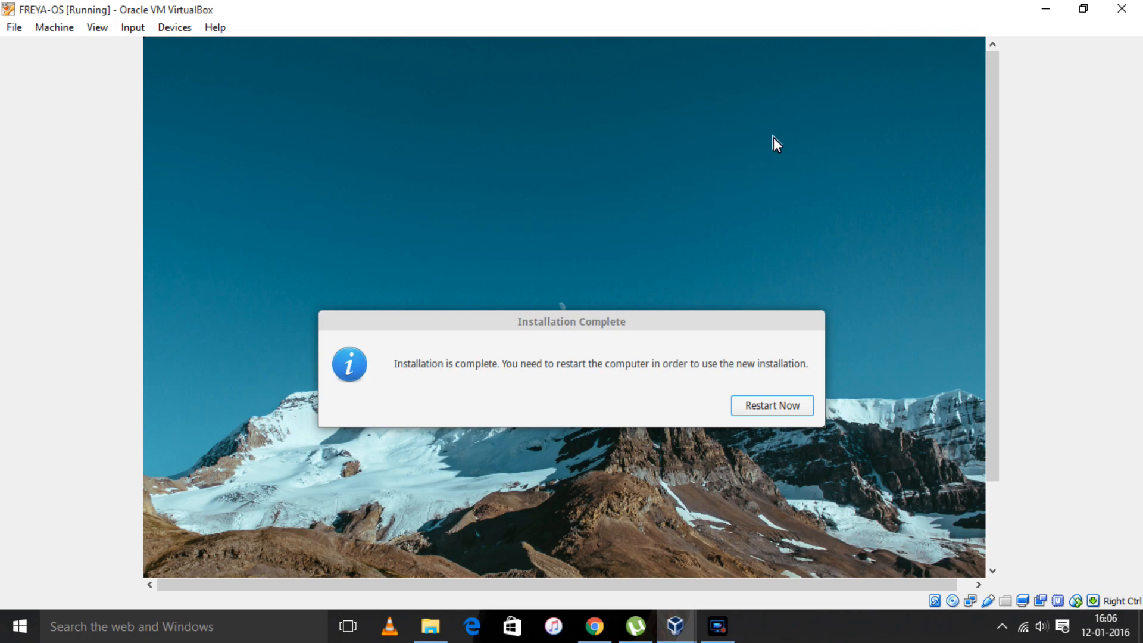
# - Choose Restart Now at Installation Complete to boot into the installed elementary desktop
pyautogui.click(790, 409)
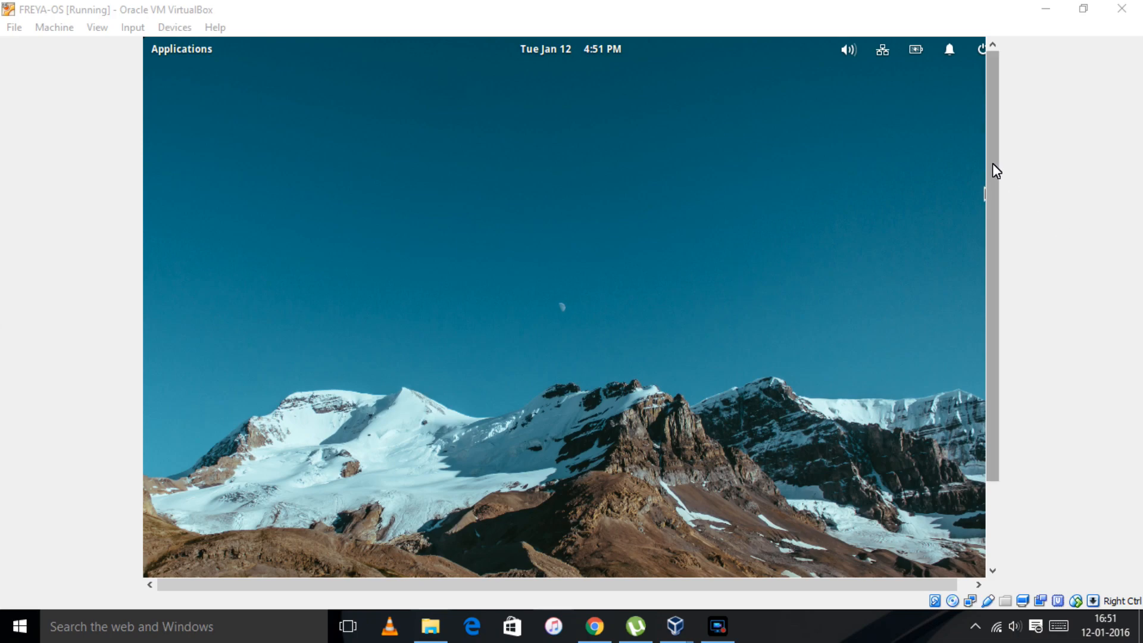
# - Switch the FREYA-OS window to full-screen mode and launch Midori from the guest dock
pyautogui.moveTo(992, 163); pyautogui.dragTo(996, 210)
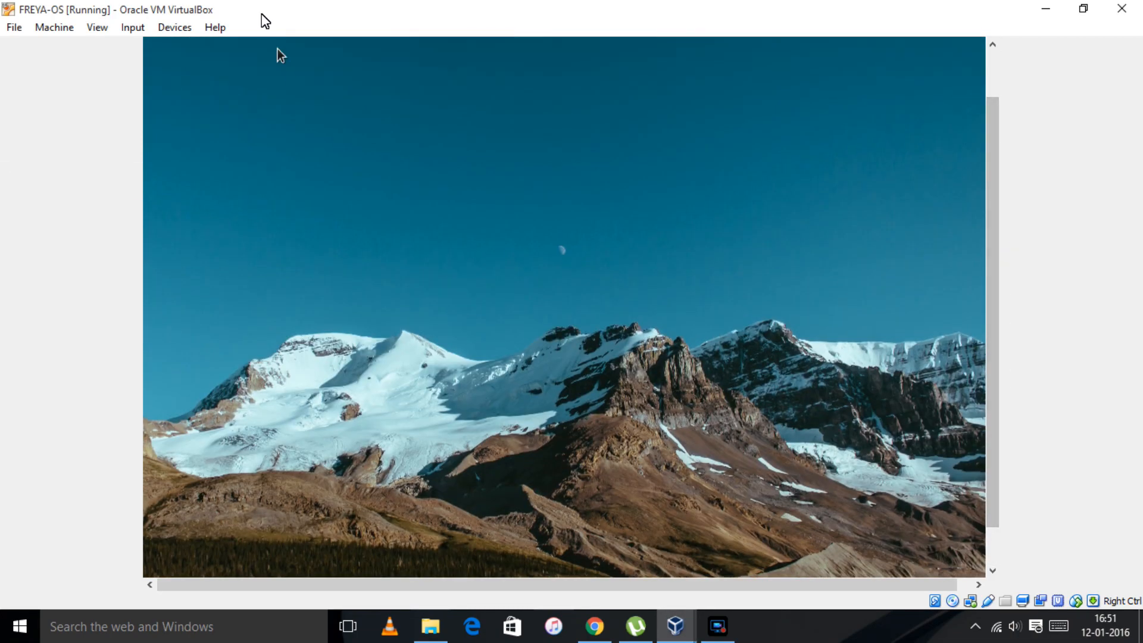
pyautogui.click(97, 27)
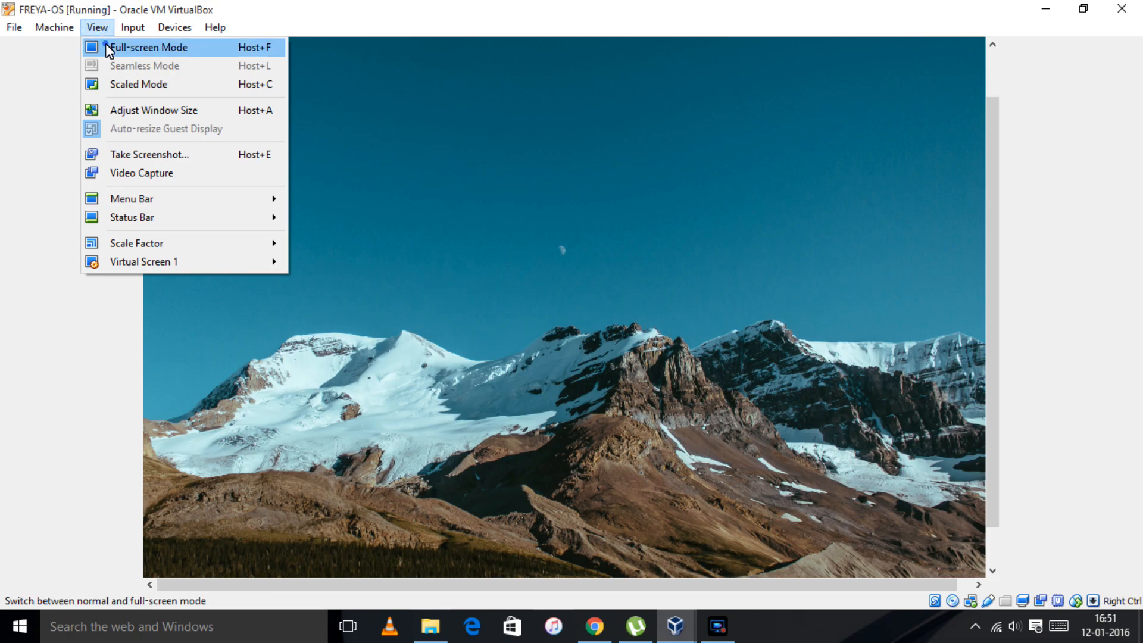
pyautogui.click(105, 44)
pyautogui.click(552, 377)
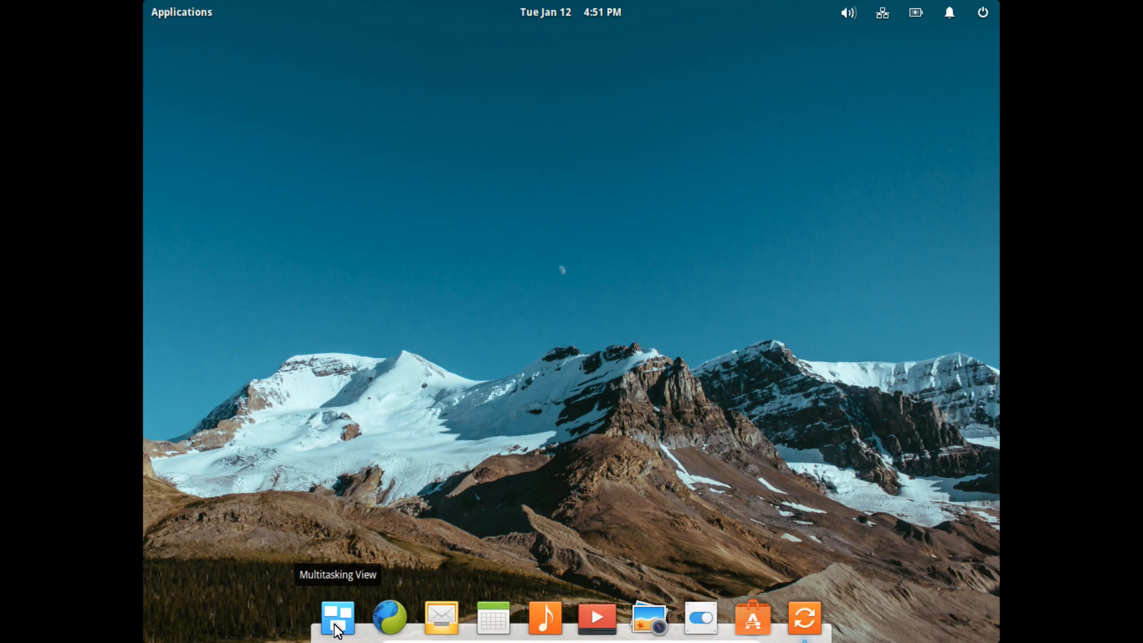
pyautogui.click(401, 618)
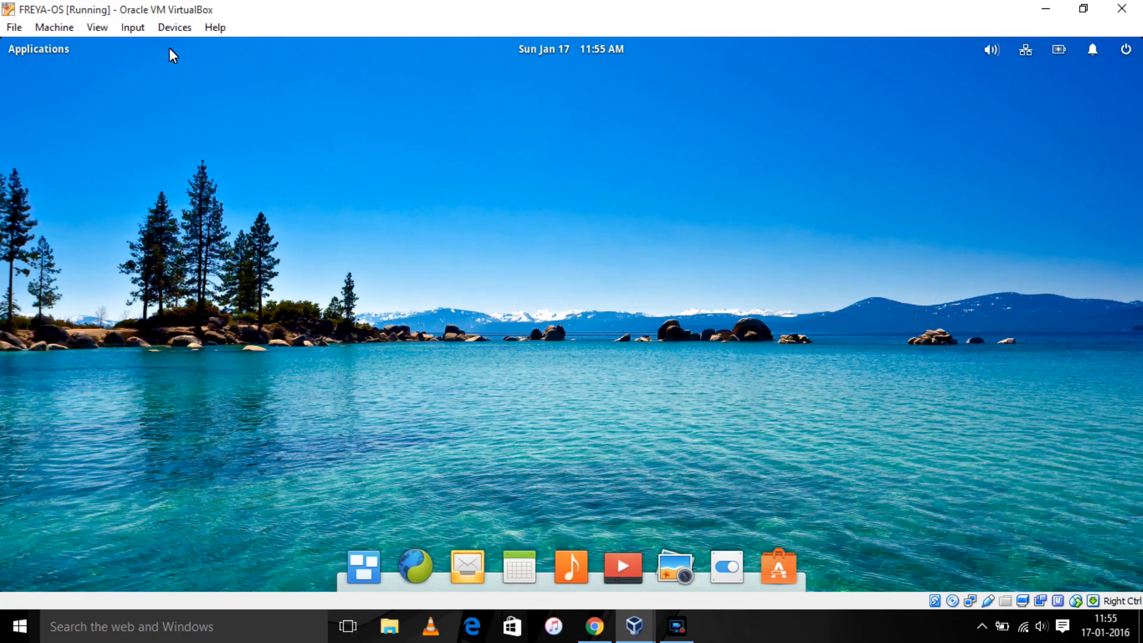
# - Insert the Guest Additions CD image, declining the forced disc insertion
pyautogui.click(180, 27)
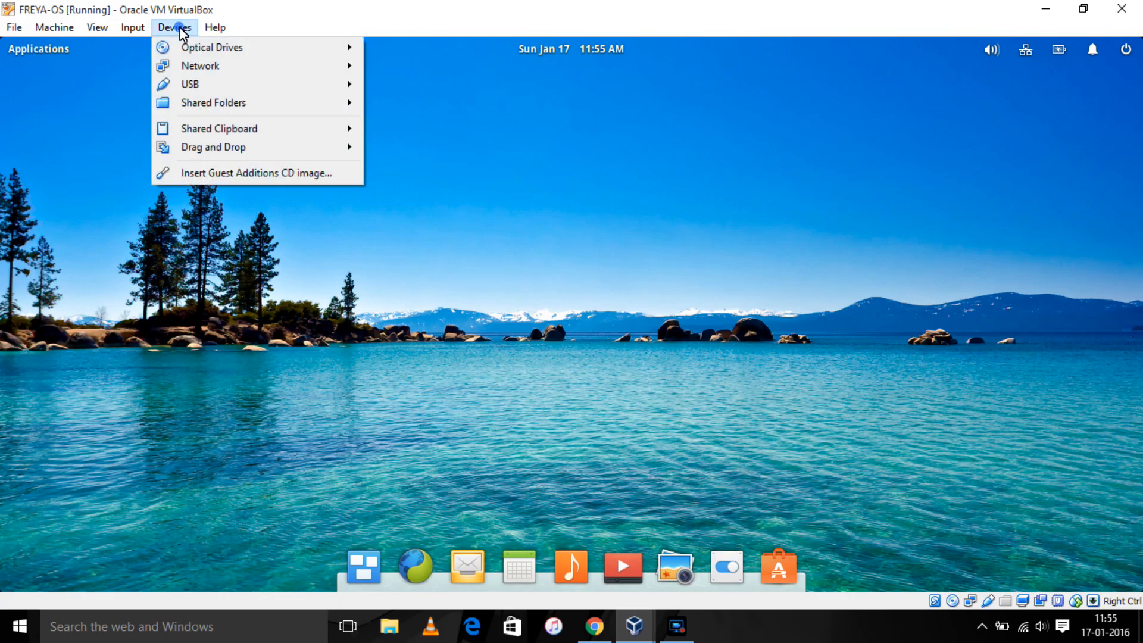
pyautogui.click(219, 173)
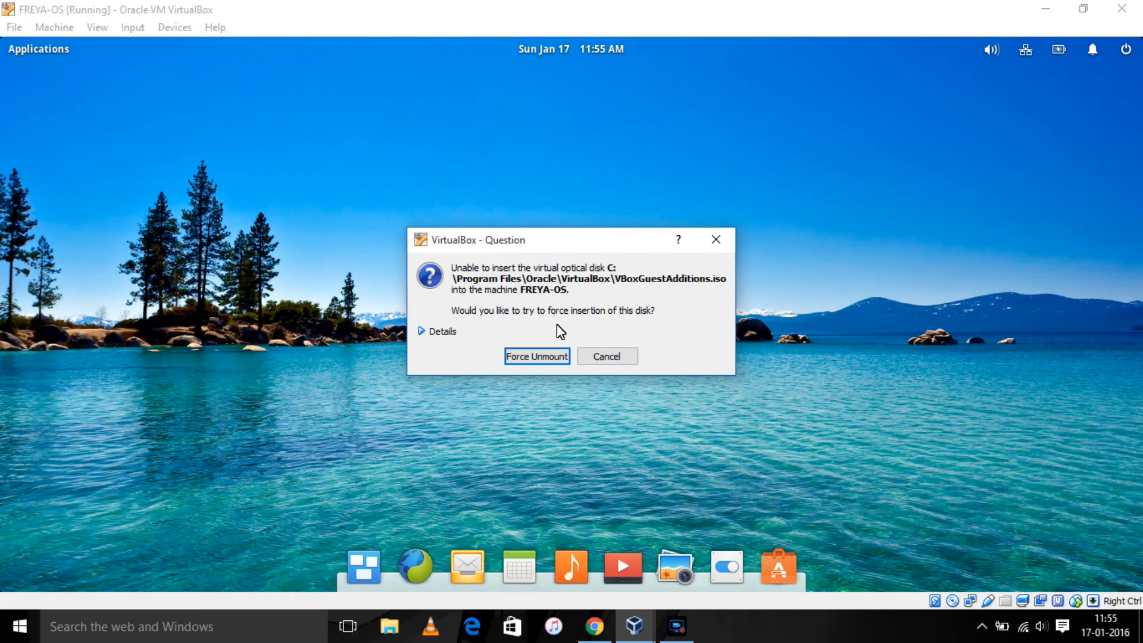
pyautogui.click(613, 355)
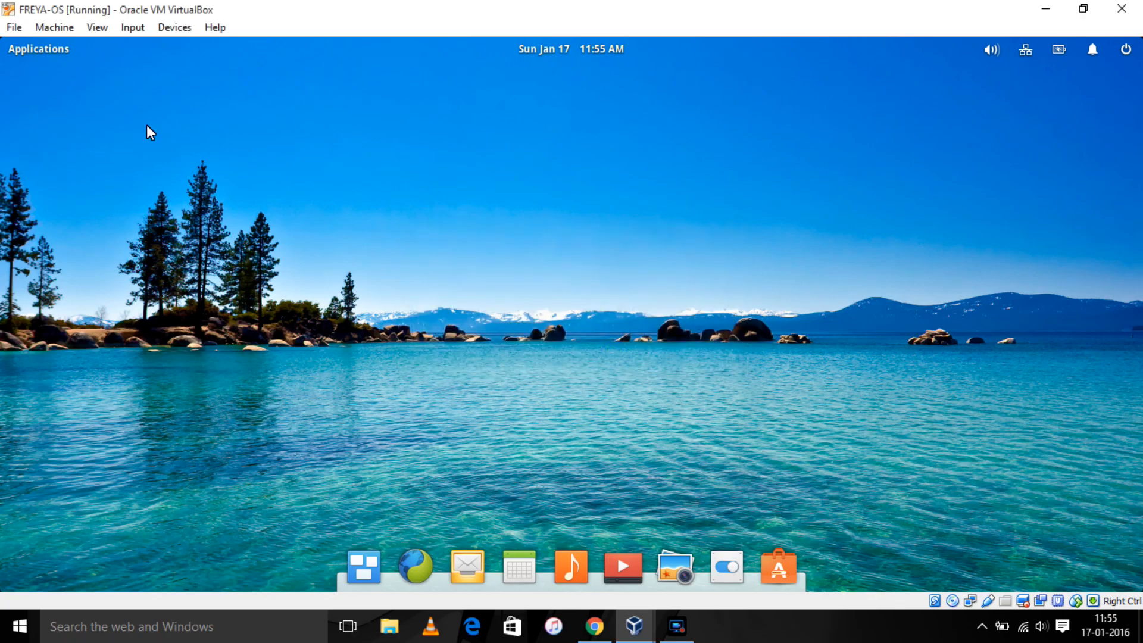
# - Confirm VBoxGuestAdditions.iso is on the IDE controller in Storage settings, then close with OK
pyautogui.click(59, 31)
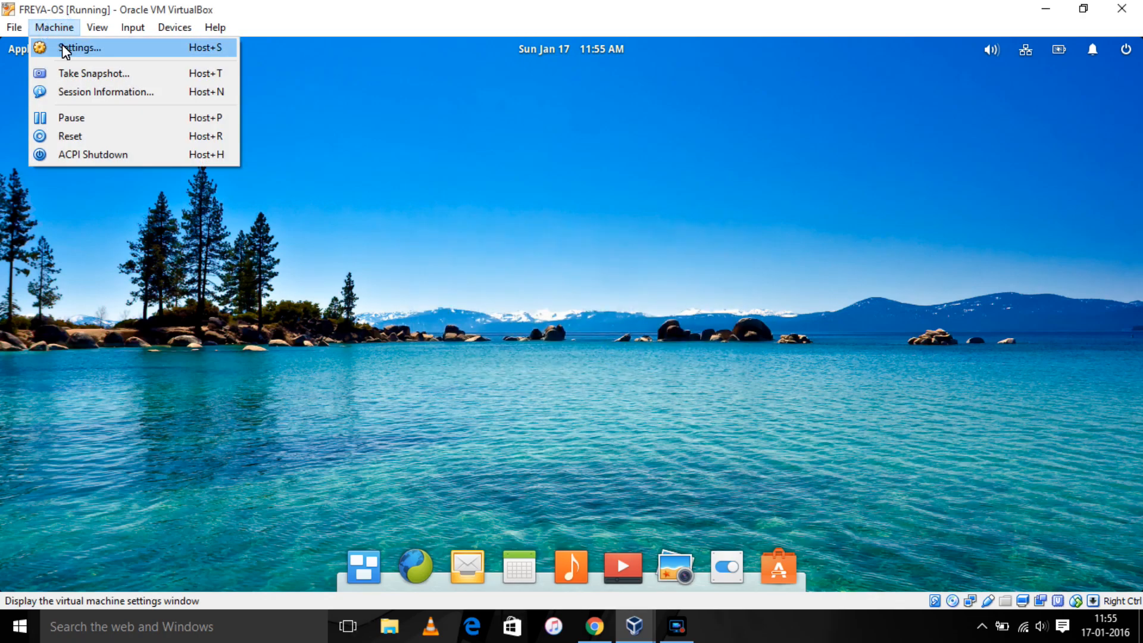
pyautogui.click(62, 44)
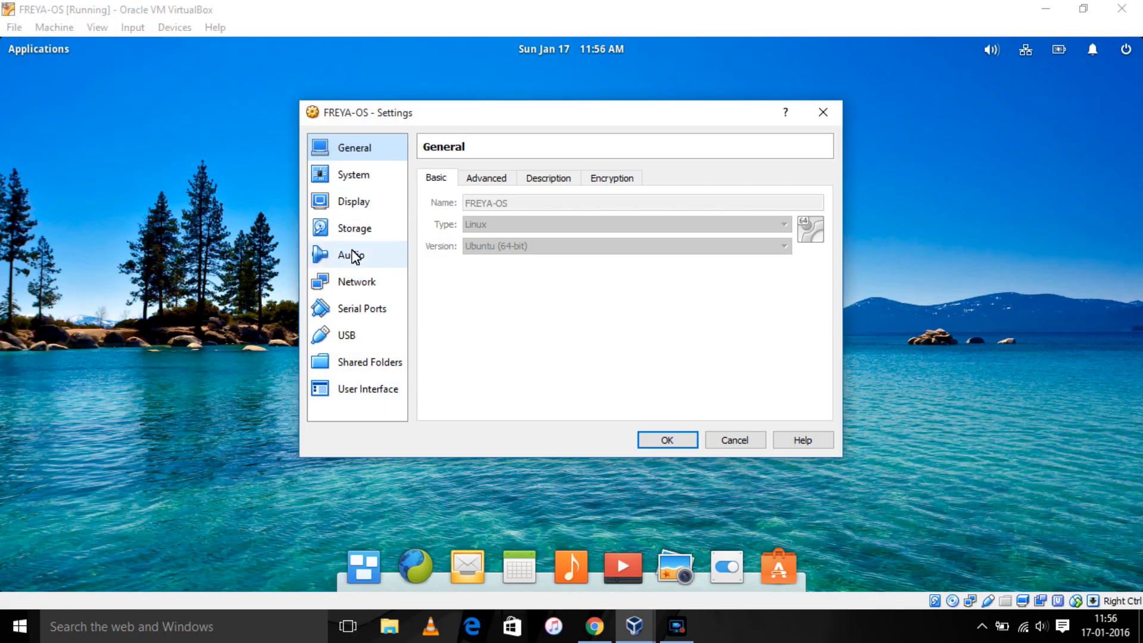
pyautogui.click(364, 228)
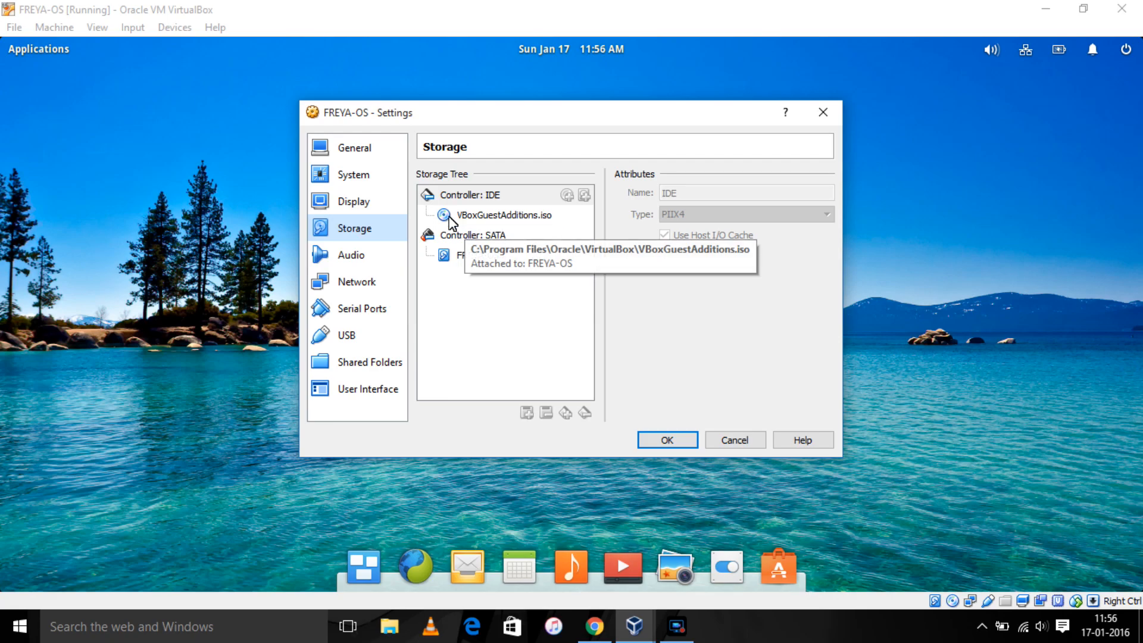
pyautogui.click(676, 440)
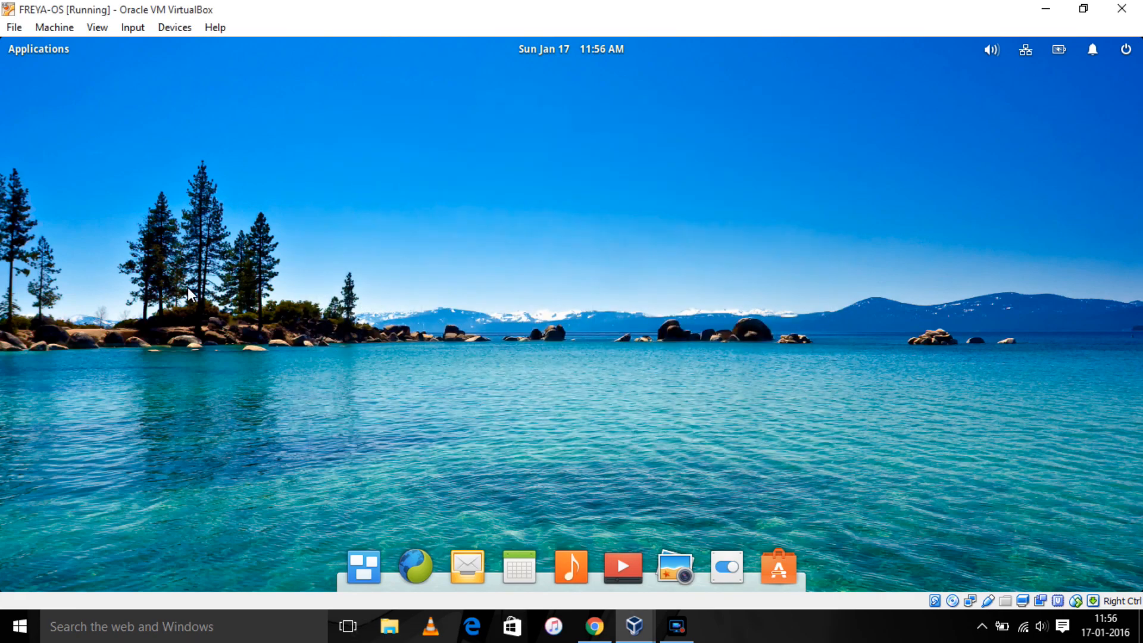
# - Open the Guest Additions disc in Files and launch Terminal in the guest
pyautogui.click(57, 55)
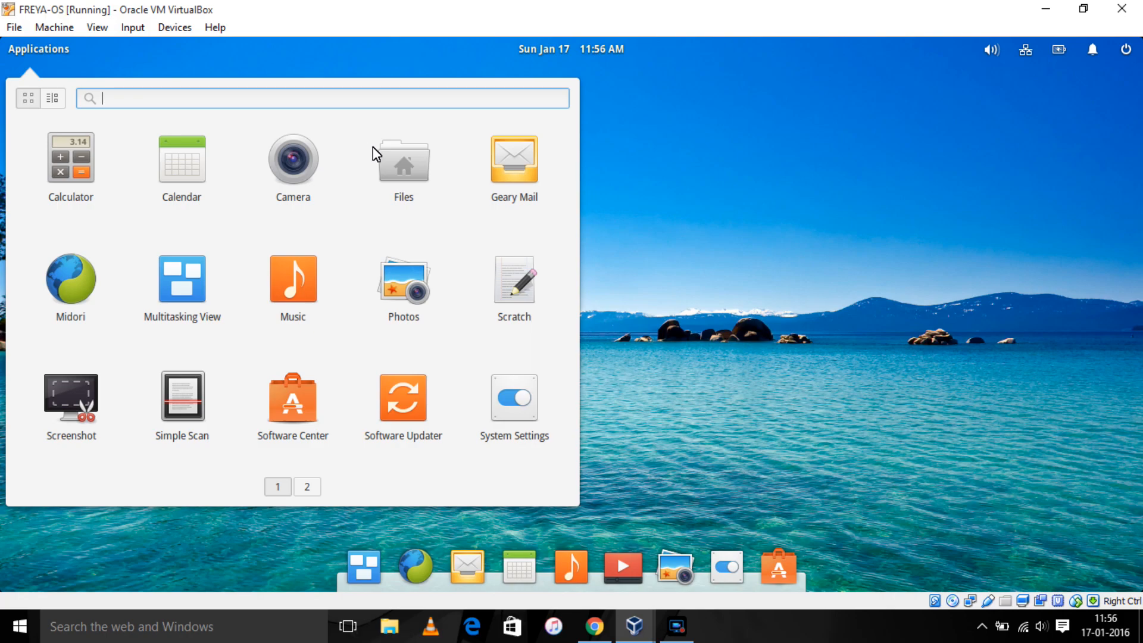
pyautogui.click(405, 166)
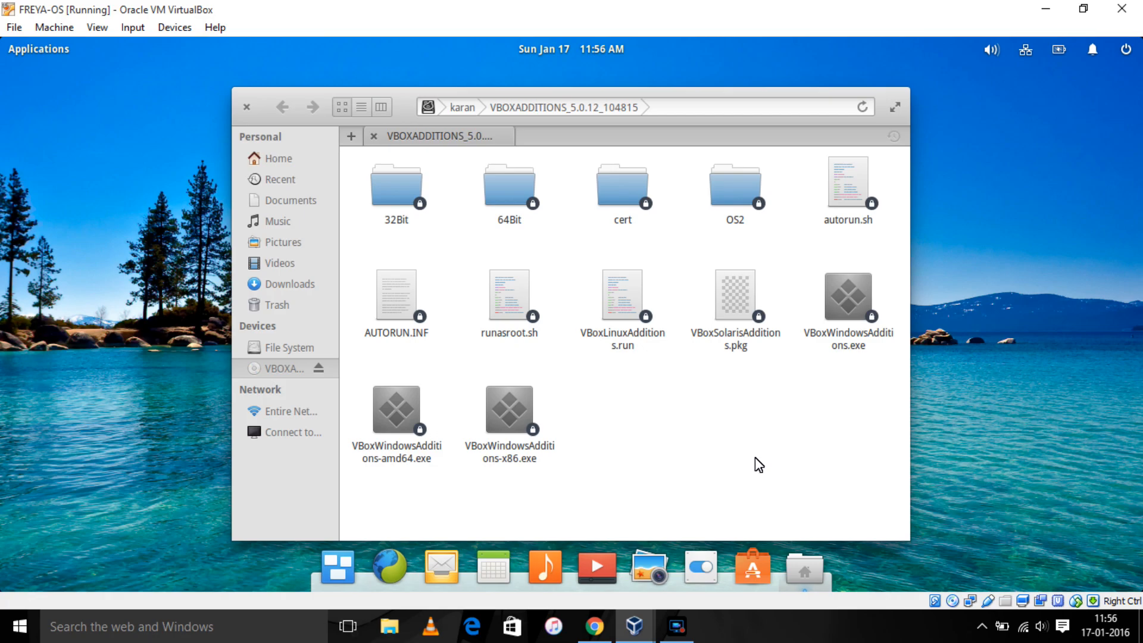
pyautogui.click(51, 49)
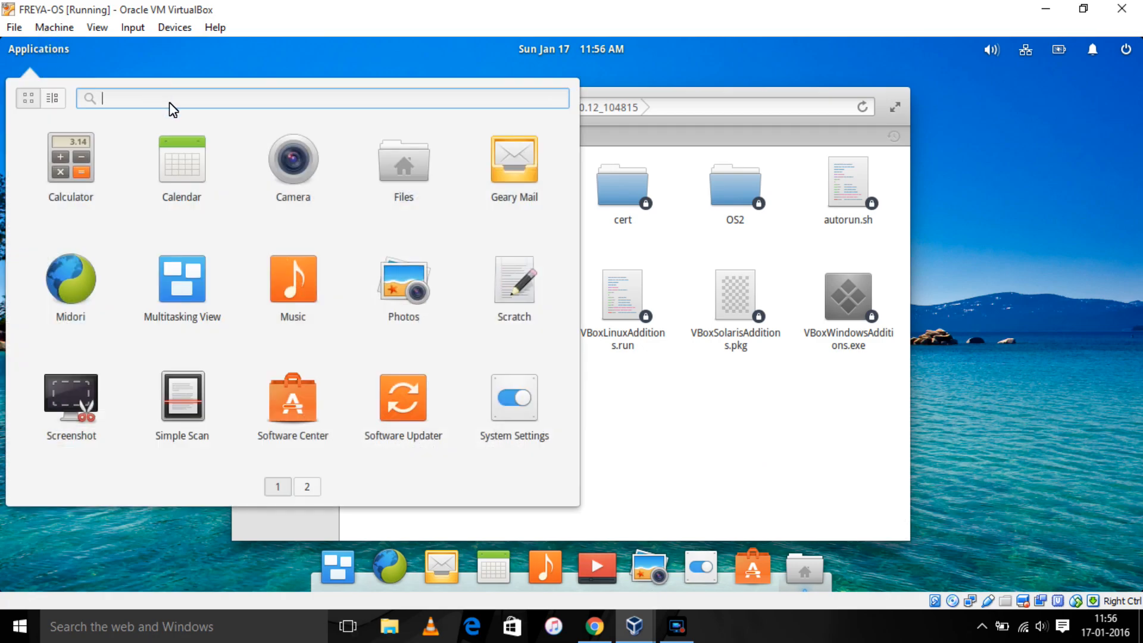
pyautogui.write('t')
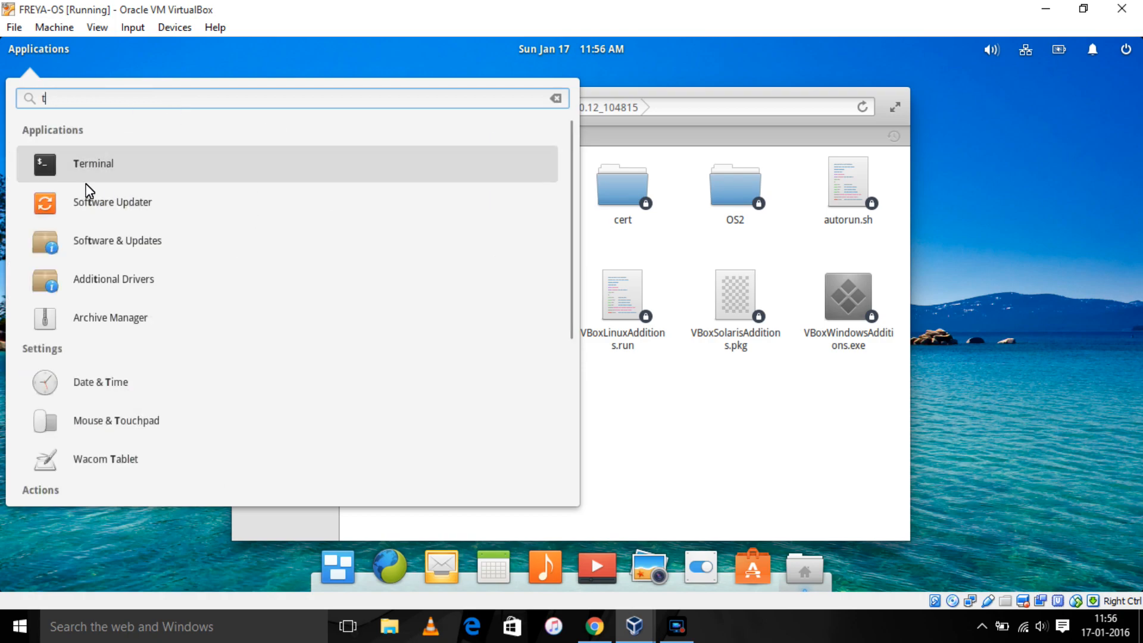
pyautogui.click(94, 176)
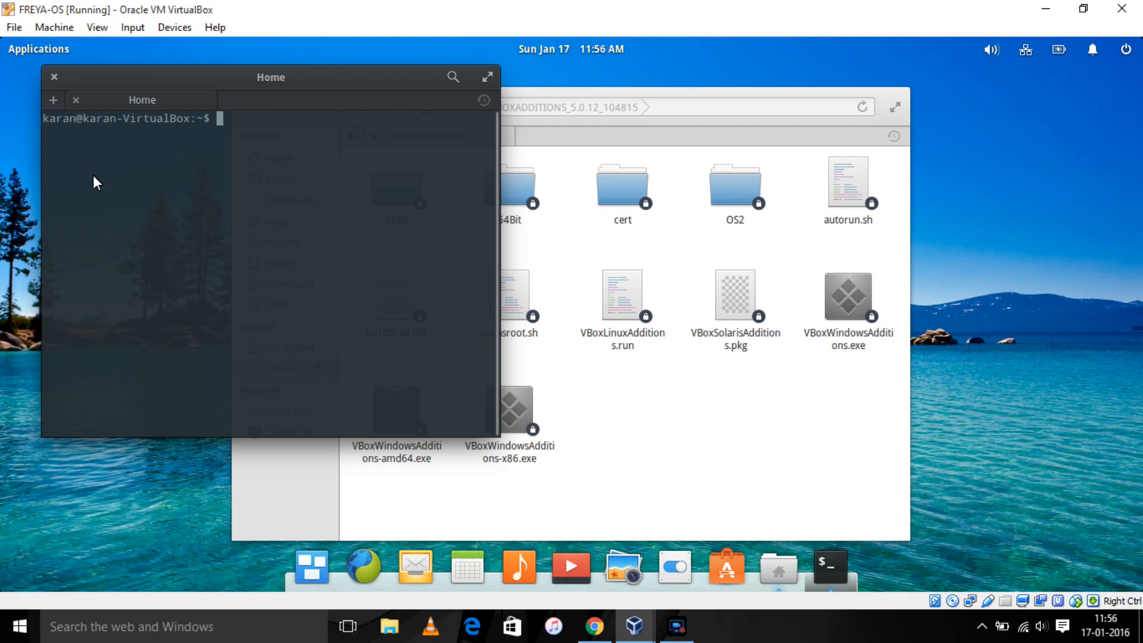
# - Build a 'sudo' command with the dragged VBoxLinuxAdditions.run path, then close the terminal
pyautogui.write('sw')
pyautogui.press('BackSpace')
pyautogui.write('ue')
pyautogui.press('BackSpace')
pyautogui.write('do')
pyautogui.click(657, 424)
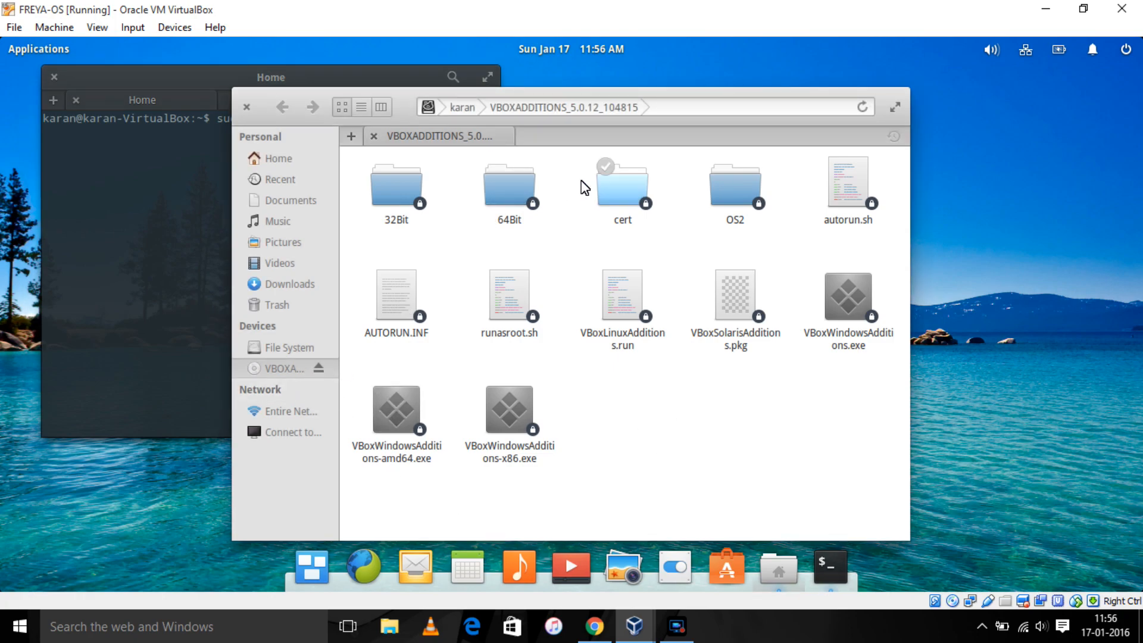
pyautogui.click(621, 292)
pyautogui.moveTo(621, 292); pyautogui.dragTo(147, 270)
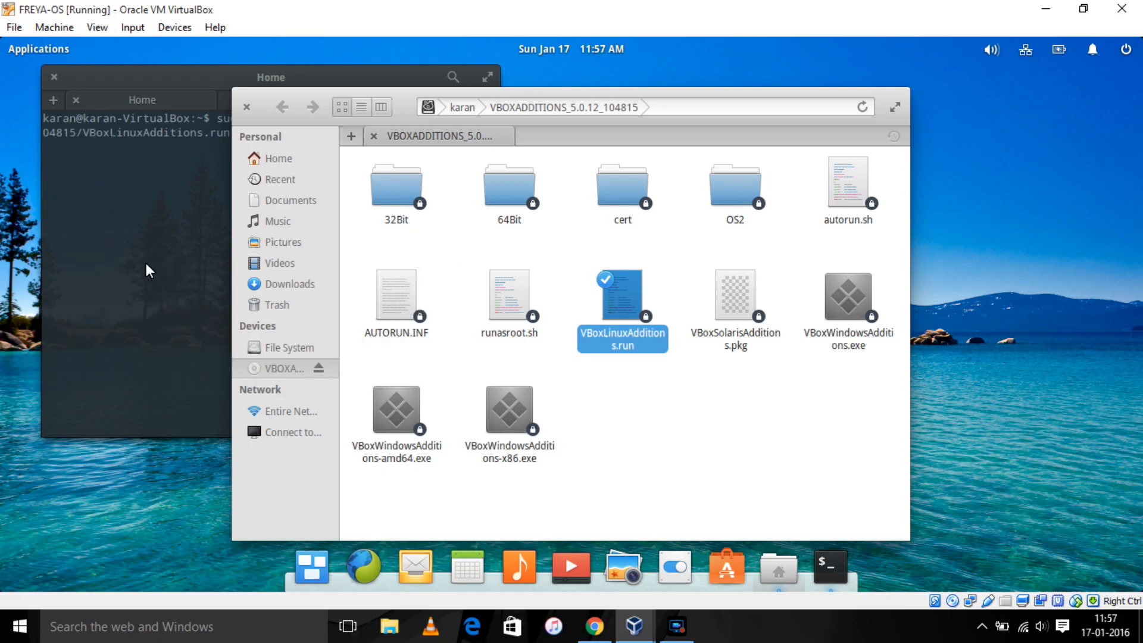
pyautogui.click(209, 84)
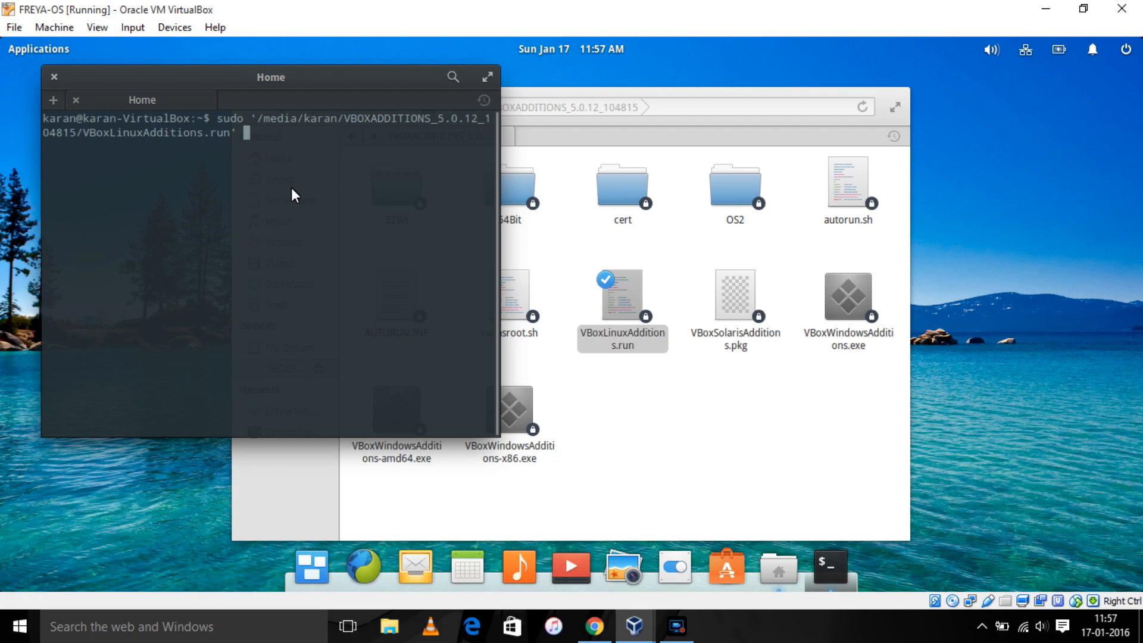
pyautogui.click(58, 78)
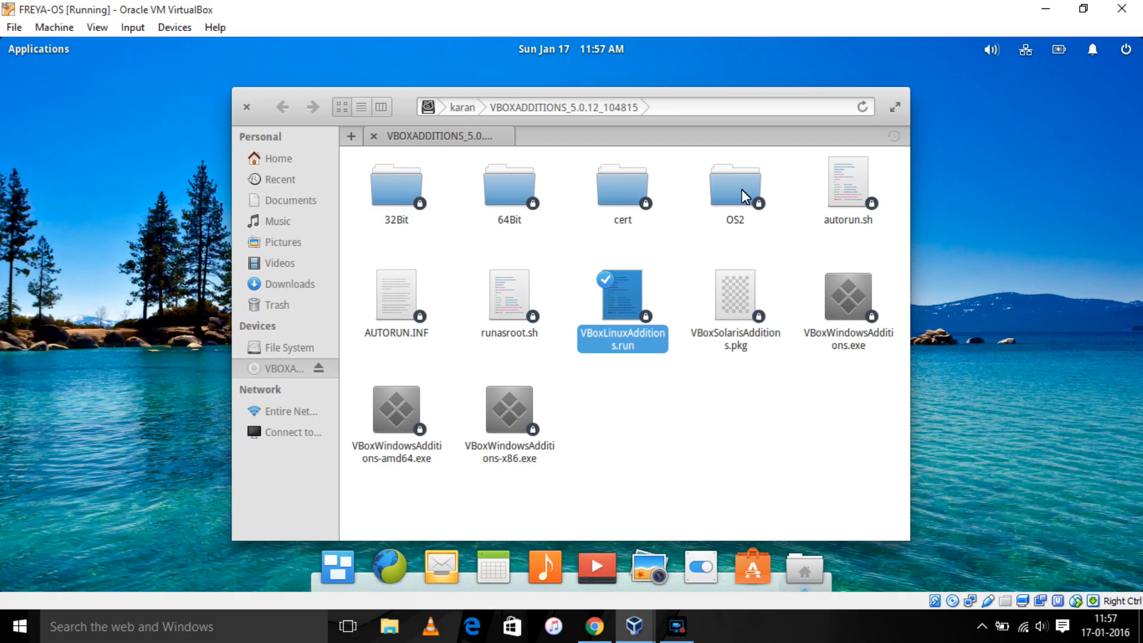
# - Close the file manager and cancel a guest Shut Down prompt
pyautogui.click(244, 109)
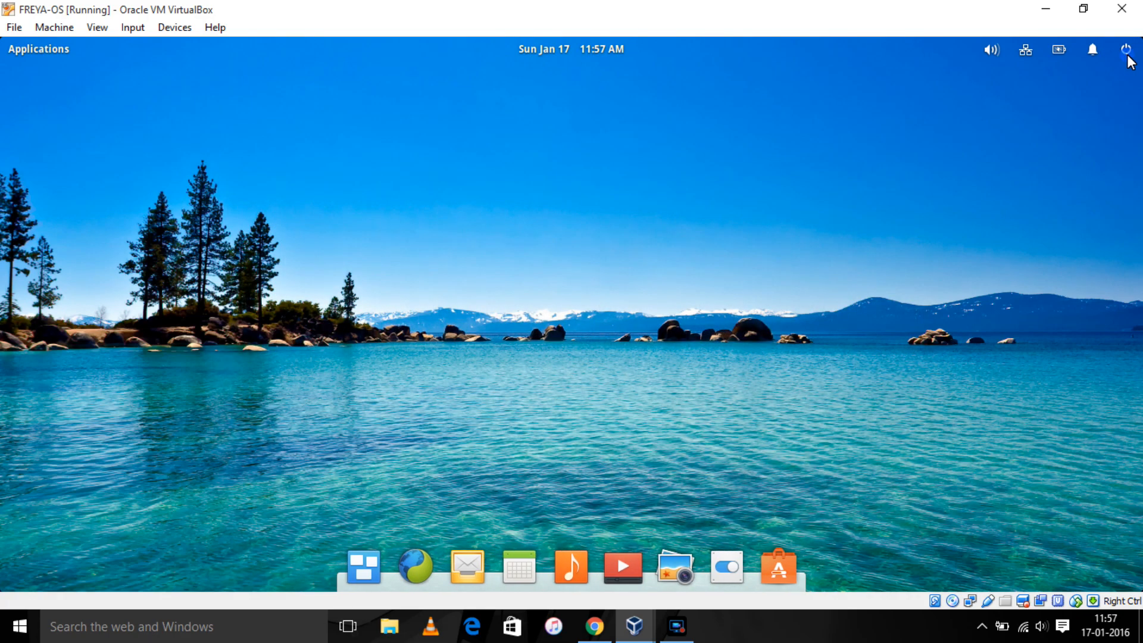
pyautogui.click(1127, 57)
pyautogui.click(1052, 307)
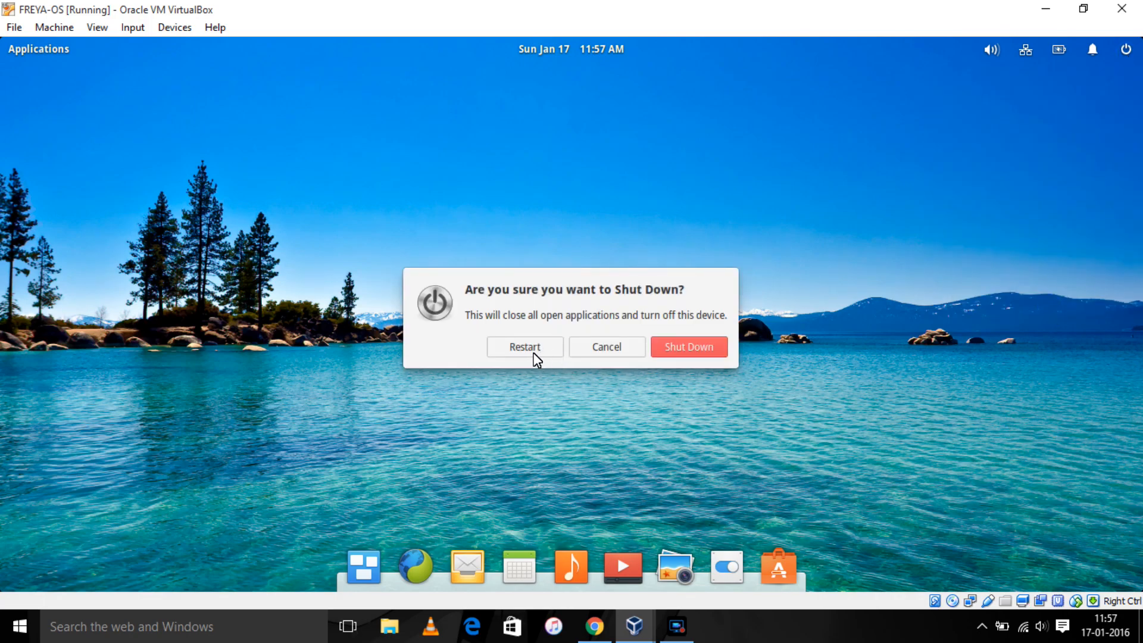
pyautogui.click(618, 353)
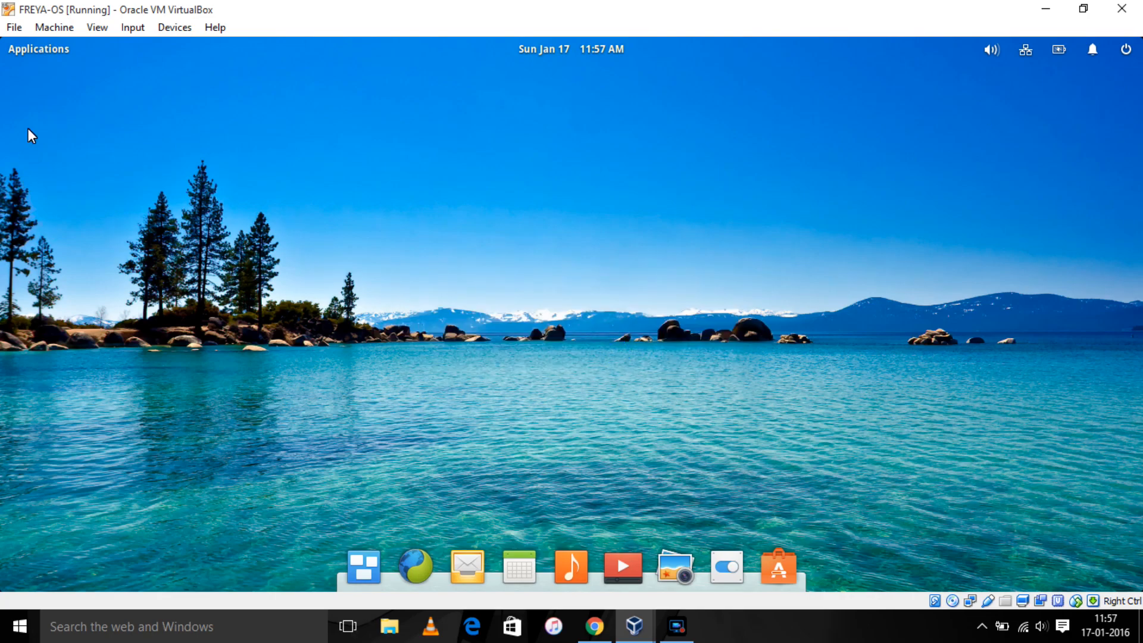
# - Switch the FREYA-OS window to full-screen mode
pyautogui.click(96, 27)
pyautogui.click(112, 47)
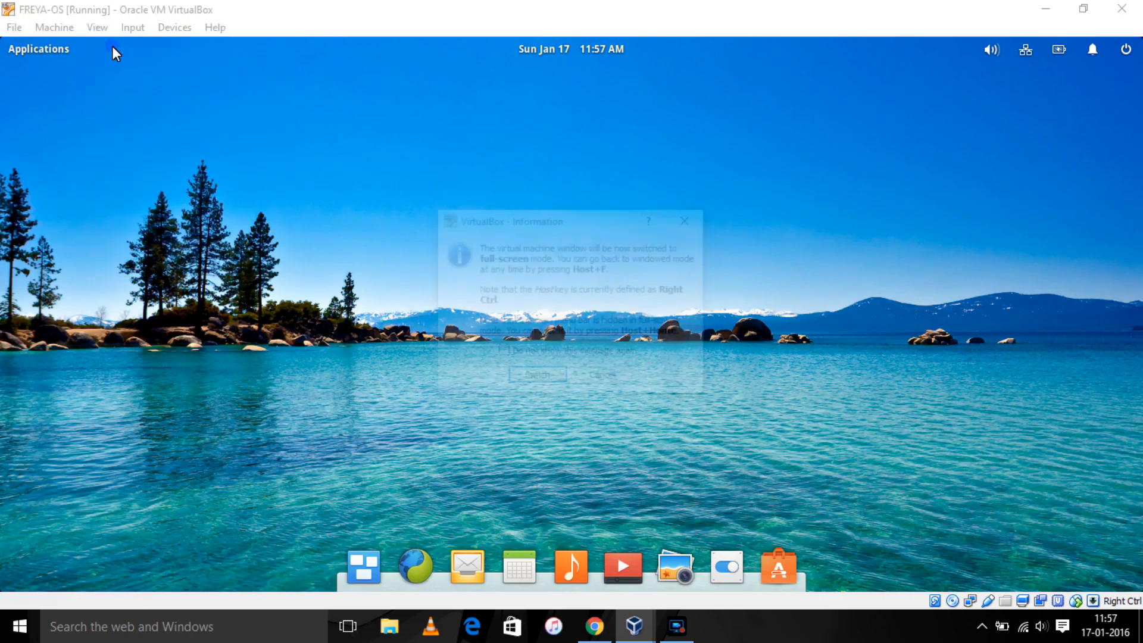
pyautogui.click(546, 376)
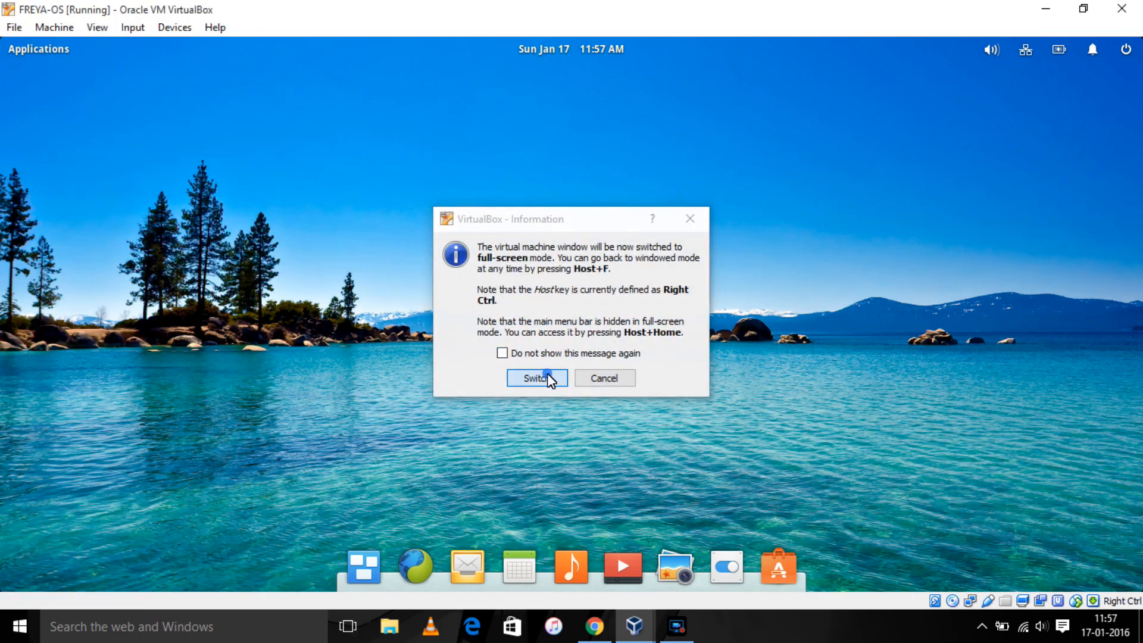